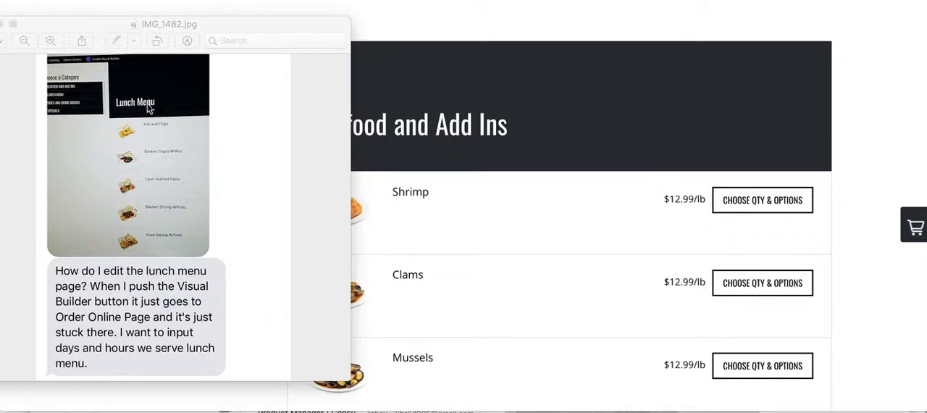
- Examine the live Order Online page, jumping to the Lunch Menu category to review its heading and the neighbouring category sections
{"action": "left_click", "coordinate": [434, 204]}
{"action": "scroll", "coordinate": [434, 207], "scroll_direction": "up", "scroll_amount": 10}
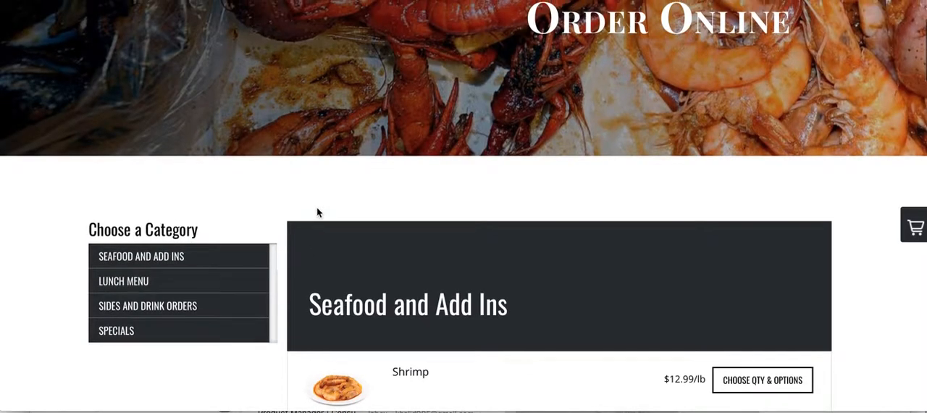
{"action": "scroll", "coordinate": [506, 207], "scroll_direction": "down", "scroll_amount": 1}
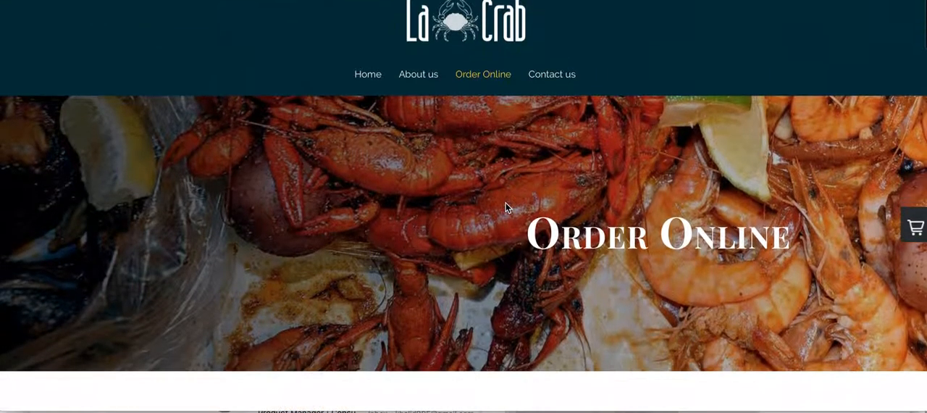
{"action": "scroll", "coordinate": [295, 309], "scroll_direction": "down", "scroll_amount": 4}
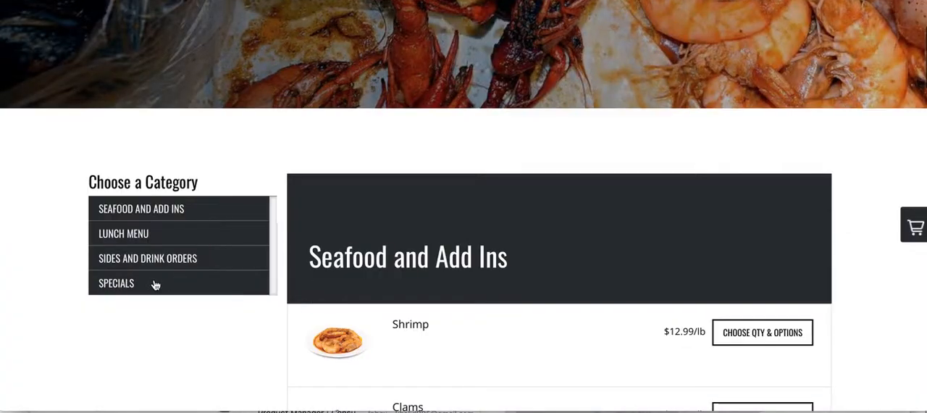
{"action": "left_click", "coordinate": [138, 234]}
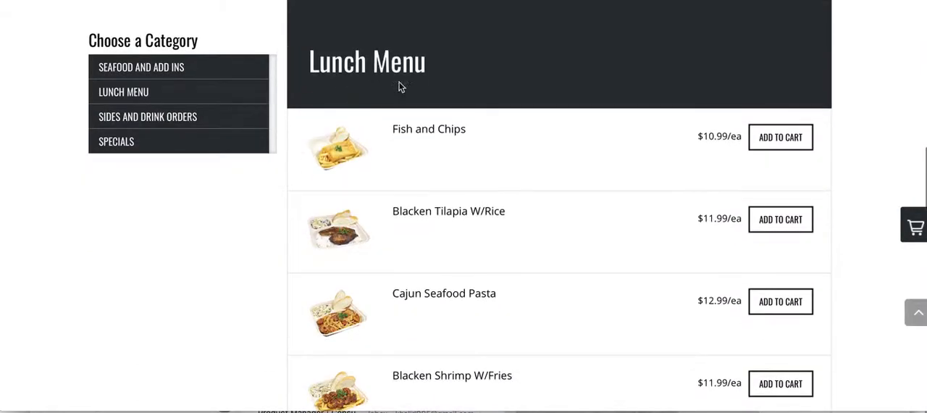
{"action": "scroll", "coordinate": [420, 96], "scroll_direction": "up", "scroll_amount": 1}
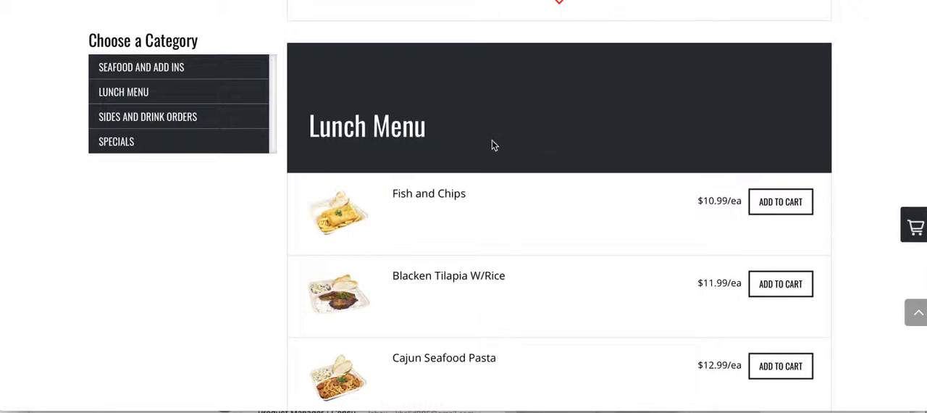
{"action": "scroll", "coordinate": [491, 145], "scroll_direction": "up", "scroll_amount": 1}
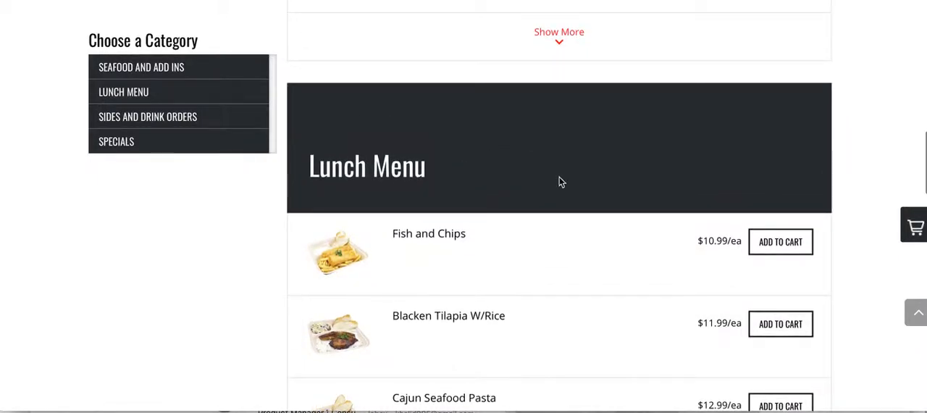
{"action": "scroll", "coordinate": [468, 207], "scroll_direction": "up", "scroll_amount": 15}
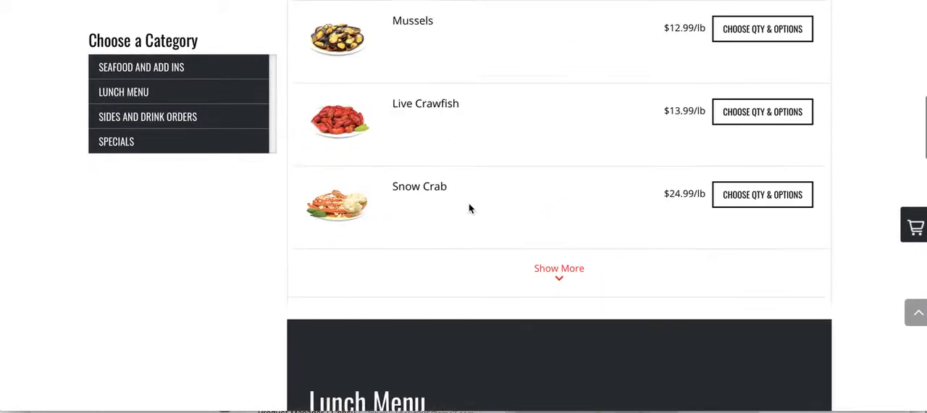
{"action": "scroll", "coordinate": [468, 208], "scroll_direction": "up", "scroll_amount": 4}
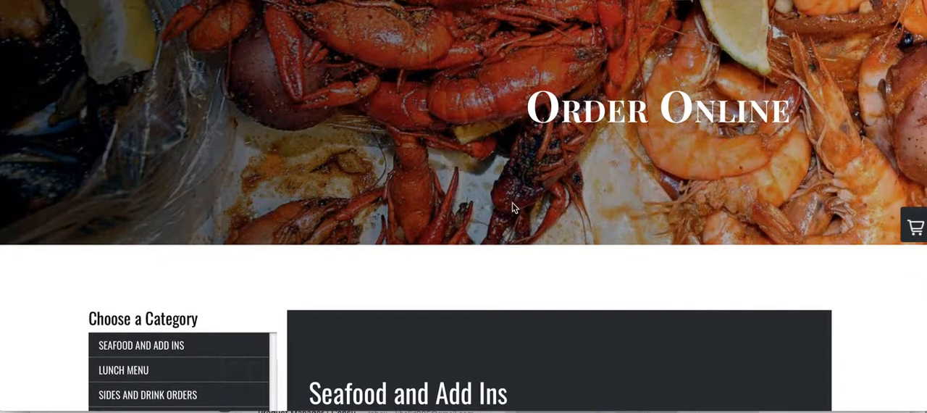
{"action": "scroll", "coordinate": [498, 251], "scroll_direction": "down", "scroll_amount": 13}
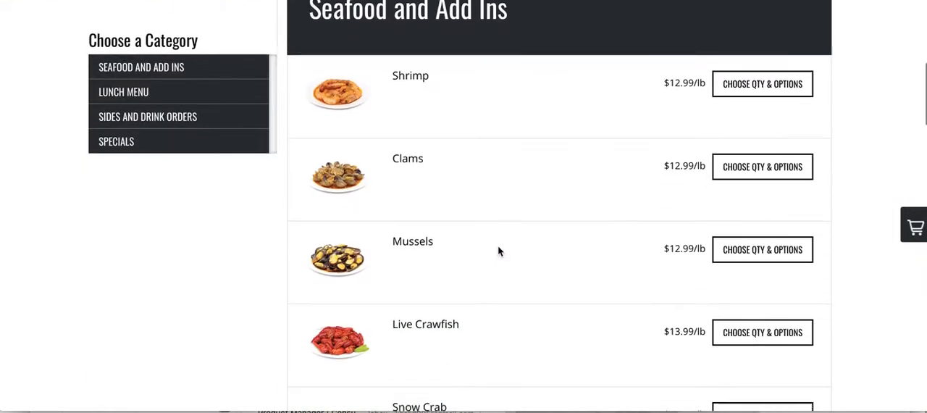
{"action": "scroll", "coordinate": [485, 245], "scroll_direction": "up", "scroll_amount": 13}
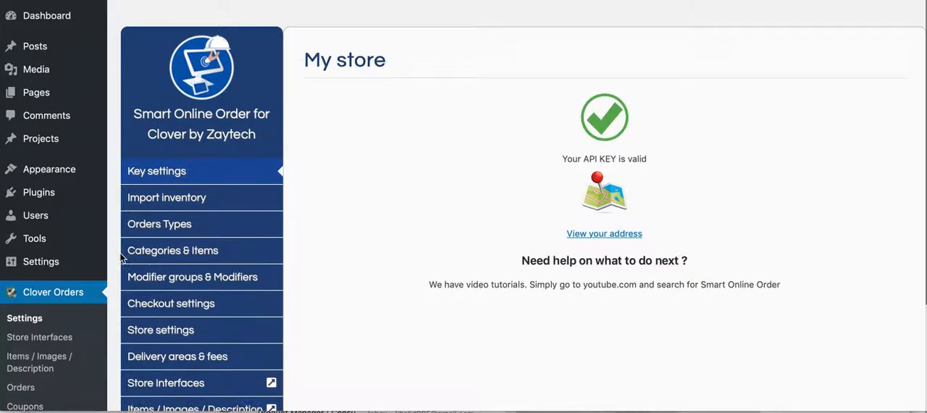
- Open the list of all WordPress pages and look for the Order Online page entry
{"action": "scroll", "coordinate": [52, 262], "scroll_direction": "down", "scroll_amount": 1}
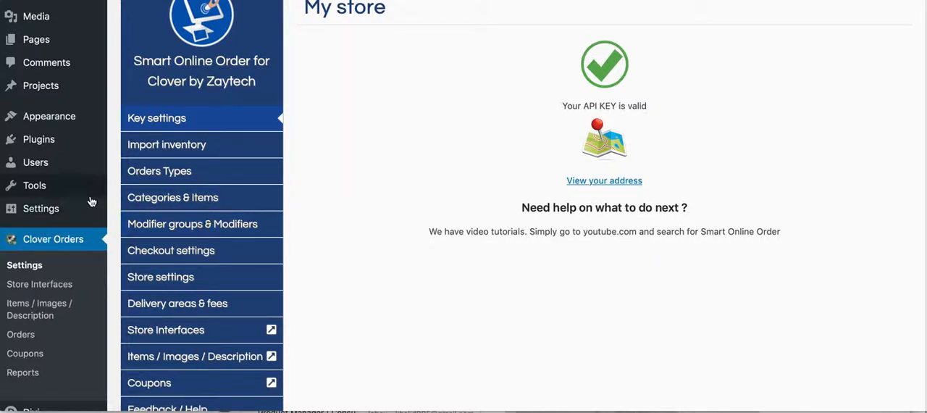
{"action": "mouse_move", "coordinate": [47, 41]}
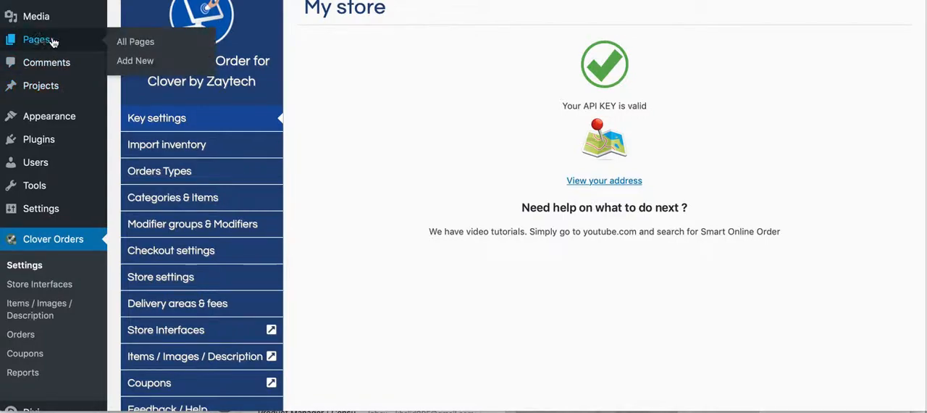
{"action": "left_click", "coordinate": [132, 42]}
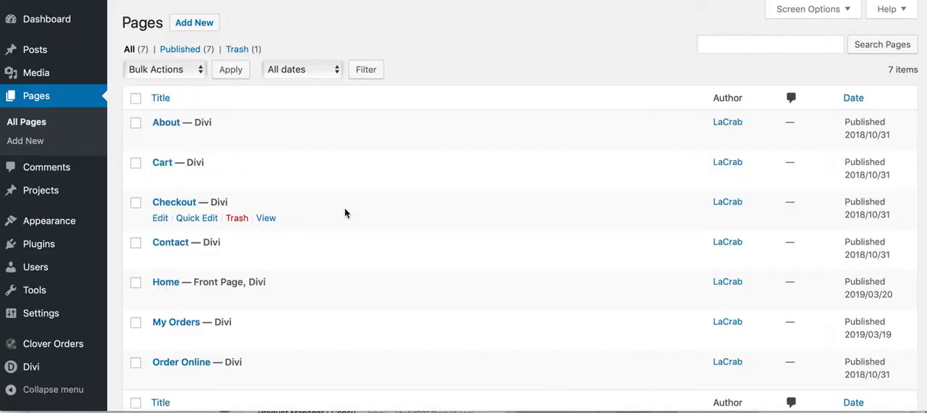
{"action": "scroll", "coordinate": [155, 265], "scroll_direction": "down", "scroll_amount": 2}
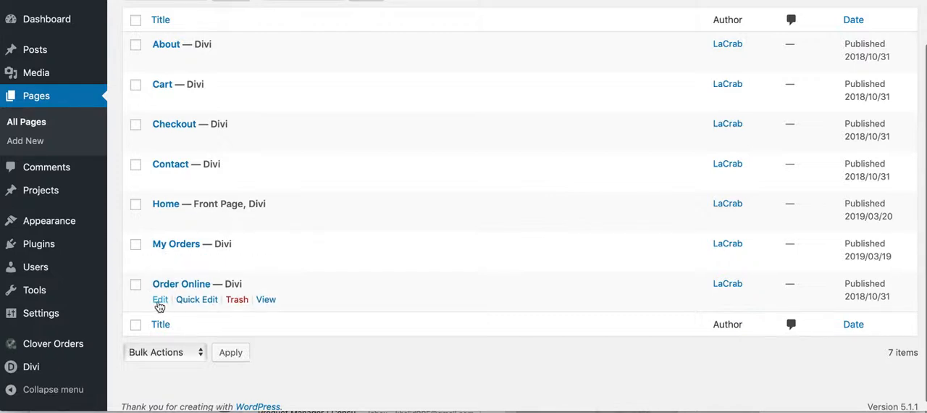
{"action": "scroll", "coordinate": [68, 267], "scroll_direction": "down", "scroll_amount": 1}
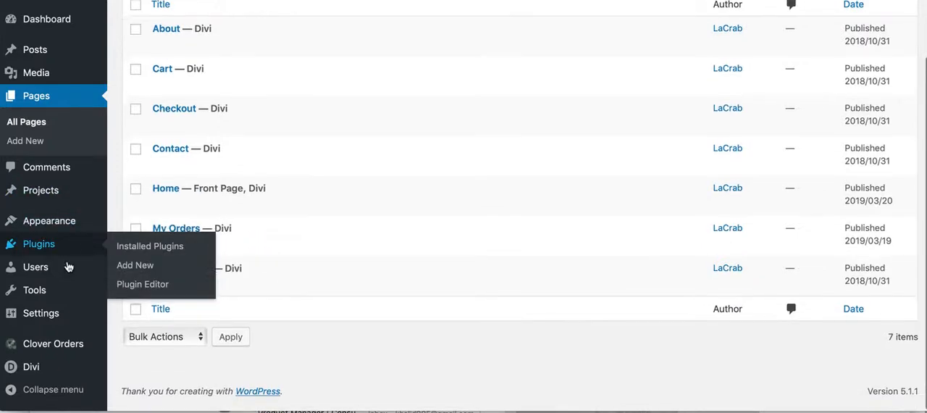
- Go to the Clover Orders plugin settings and show the Categories & Items section
{"action": "mouse_move", "coordinate": [50, 349]}
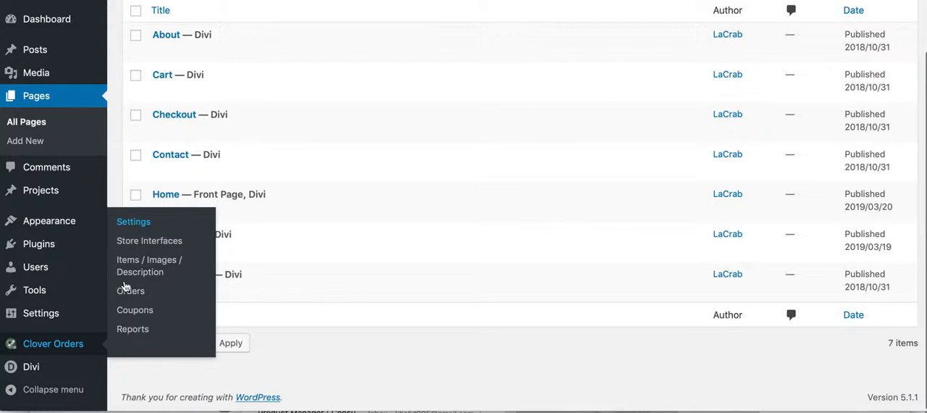
{"action": "left_click", "coordinate": [131, 309]}
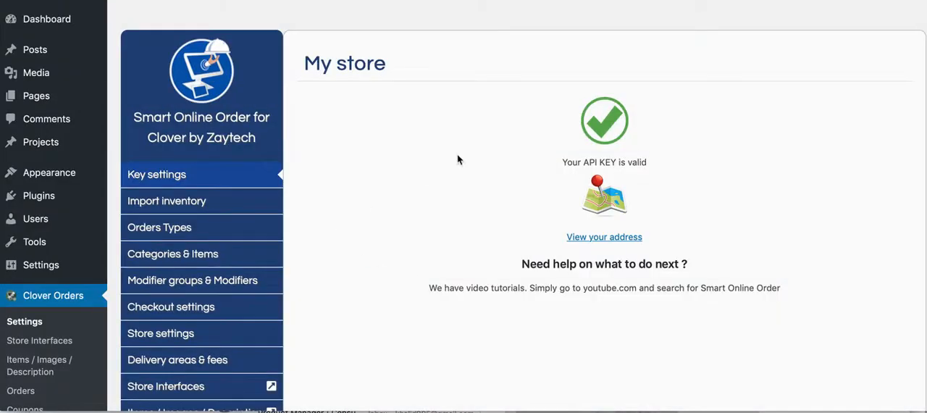
{"action": "scroll", "coordinate": [217, 232], "scroll_direction": "down", "scroll_amount": 3}
{"action": "scroll", "coordinate": [174, 167], "scroll_direction": "up", "scroll_amount": 3}
{"action": "scroll", "coordinate": [163, 210], "scroll_direction": "down", "scroll_amount": 3}
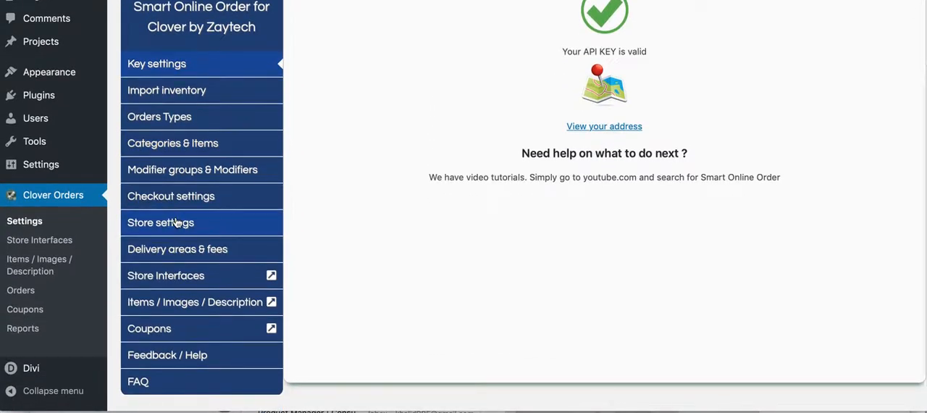
{"action": "left_click", "coordinate": [173, 143]}
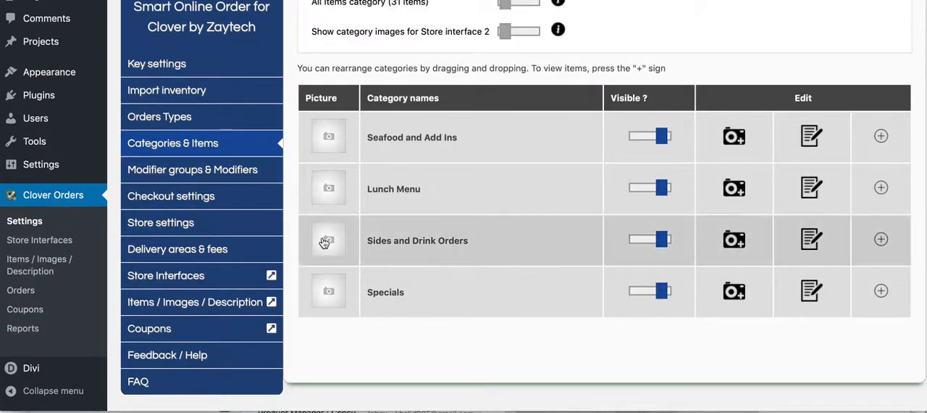
- Rename the Lunch Menu category as "Lunch Menu (11am - 3pm)" and save the name
{"action": "left_click", "coordinate": [810, 190]}
{"action": "left_click", "coordinate": [472, 188]}
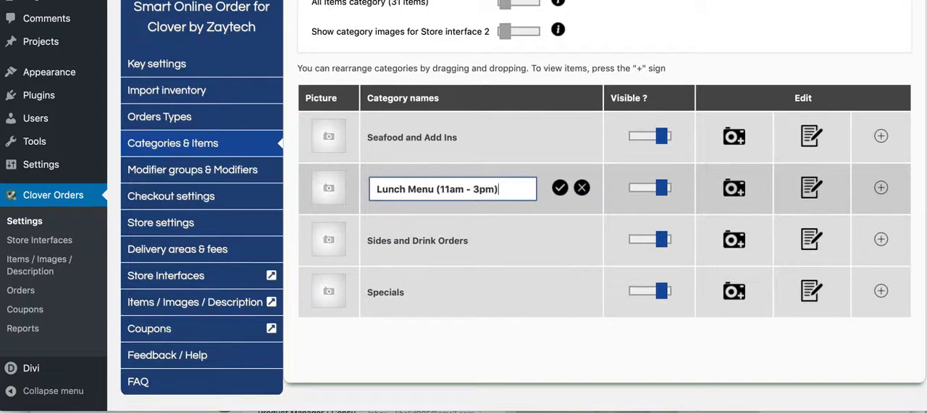
{"action": "left_click", "coordinate": [560, 187]}
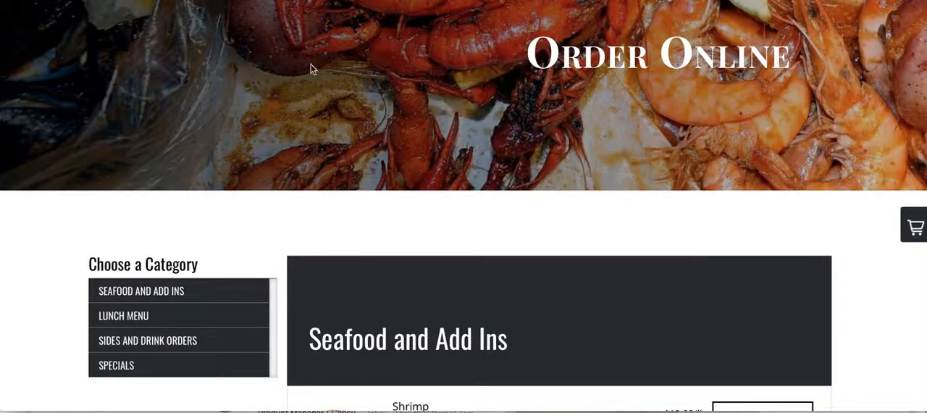
- Reload the live Order Online page, dismiss its announcement popup, and check the lunch category's name in the category list
{"action": "scroll", "coordinate": [310, 64], "scroll_direction": "up", "scroll_amount": 5}
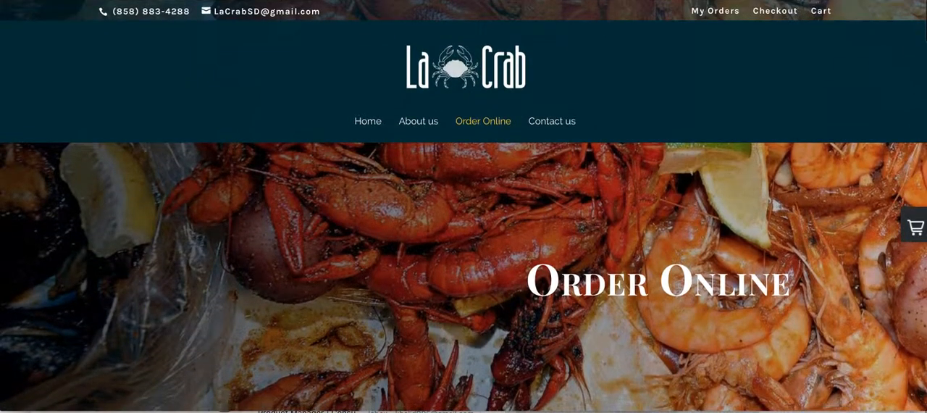
{"action": "scroll", "coordinate": [507, 227], "scroll_direction": "down", "scroll_amount": 10}
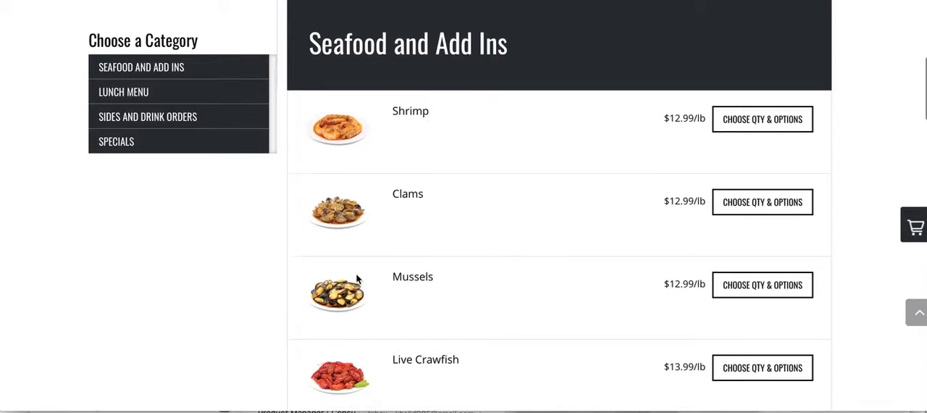
{"action": "scroll", "coordinate": [324, 161], "scroll_direction": "up", "scroll_amount": 10}
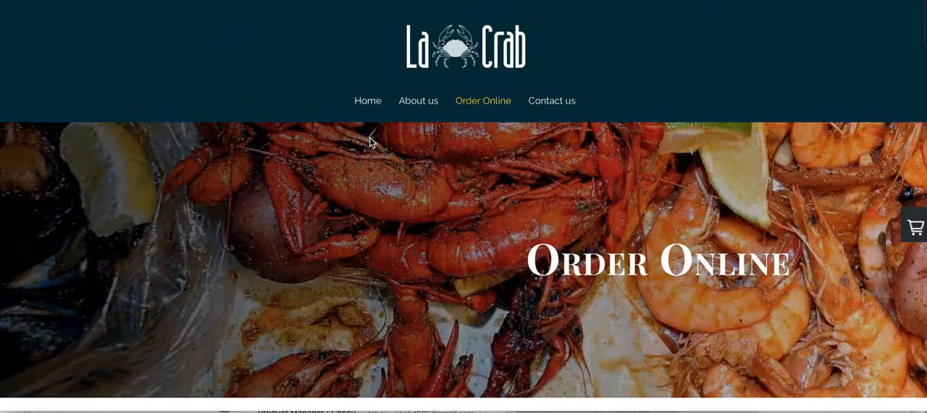
{"action": "key", "text": "super+l"}
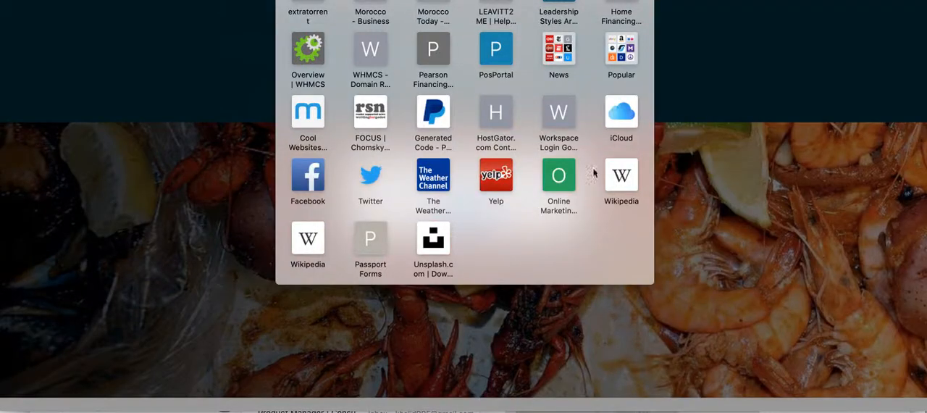
{"action": "left_click", "coordinate": [231, 227]}
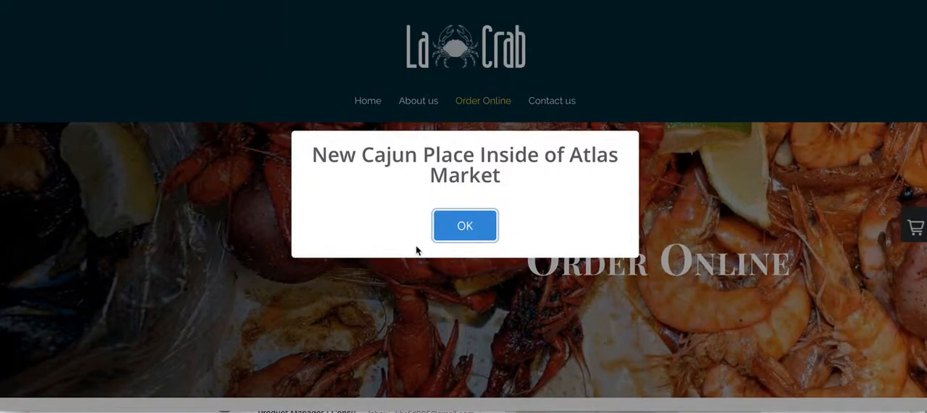
{"action": "left_click", "coordinate": [459, 230]}
{"action": "scroll", "coordinate": [327, 271], "scroll_direction": "down", "scroll_amount": 3}
{"action": "scroll", "coordinate": [268, 271], "scroll_direction": "down", "scroll_amount": 2}
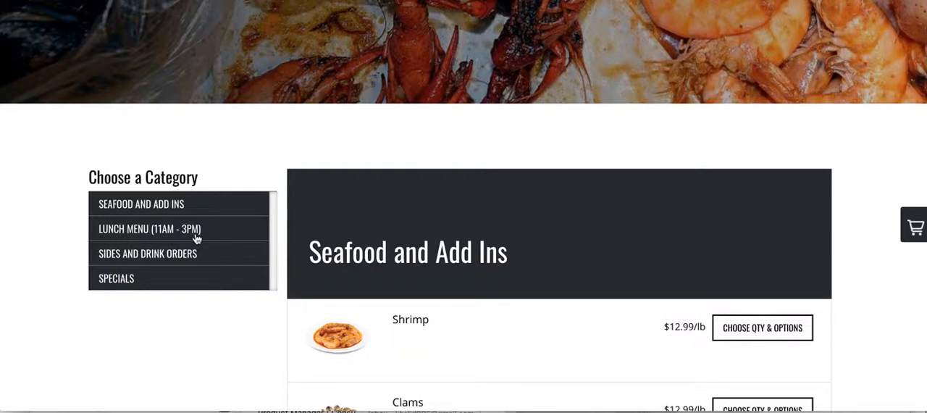
{"action": "scroll", "coordinate": [286, 249], "scroll_direction": "up", "scroll_amount": 2}
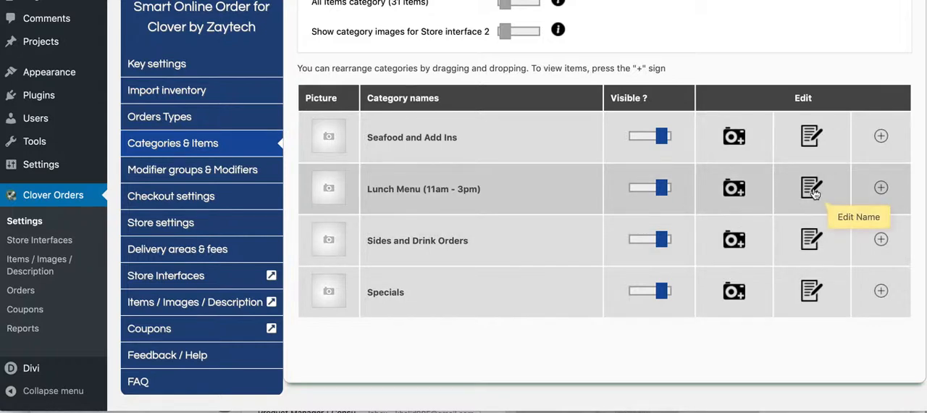
- Remove the hours from the lunch category's name so it reads "Lunch Menu", and save it
{"action": "left_click", "coordinate": [811, 189]}
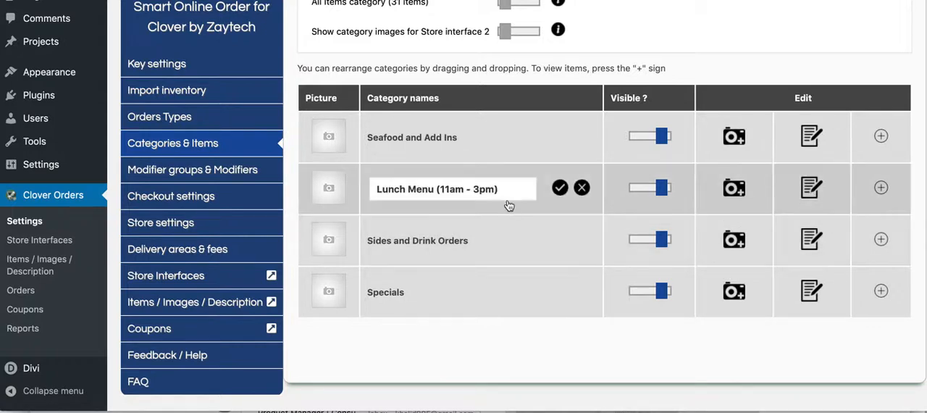
{"action": "left_click_drag", "start_coordinate": [498, 189], "coordinate": [450, 189]}
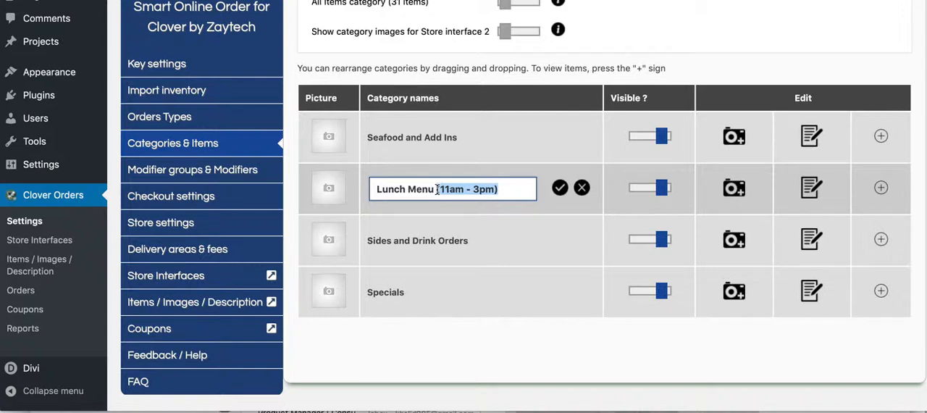
{"action": "key", "text": "BackSpace"}
{"action": "left_click", "coordinate": [560, 188]}
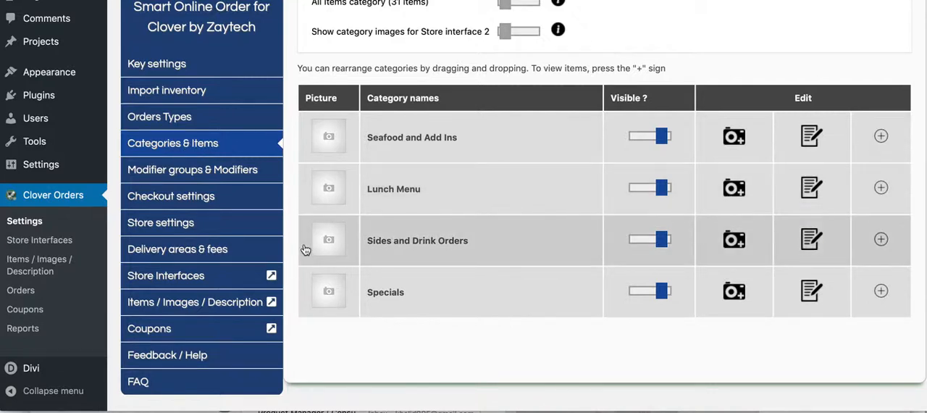
- Open the customization settings of the activated Store Interface 4
{"action": "left_click", "coordinate": [187, 277]}
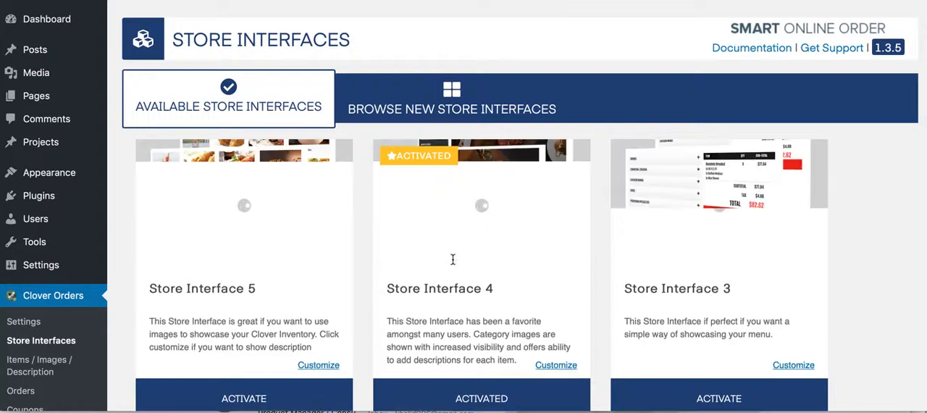
{"action": "scroll", "coordinate": [452, 259], "scroll_direction": "down", "scroll_amount": 3}
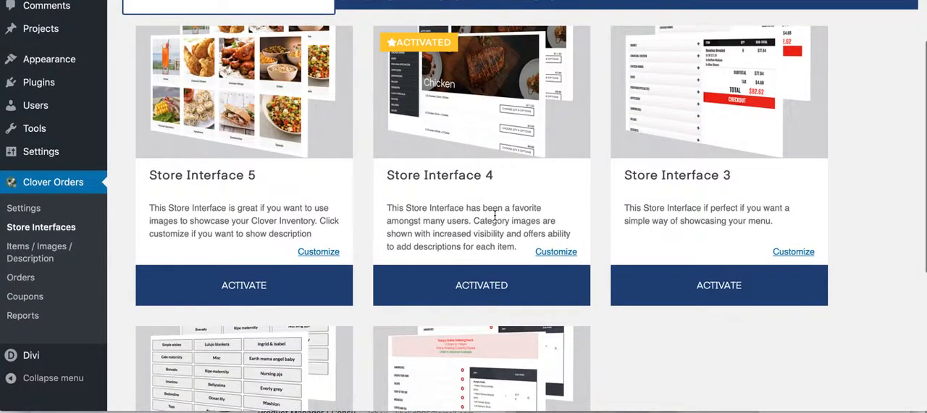
{"action": "left_click", "coordinate": [552, 252]}
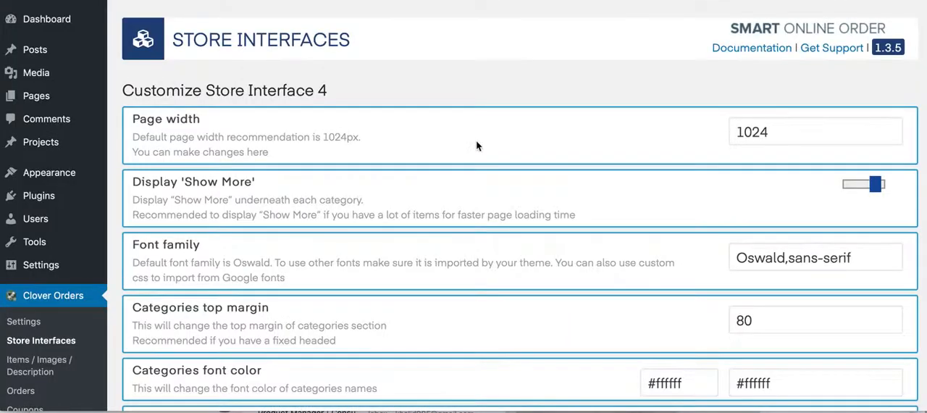
{"action": "scroll", "coordinate": [492, 167], "scroll_direction": "down", "scroll_amount": 2}
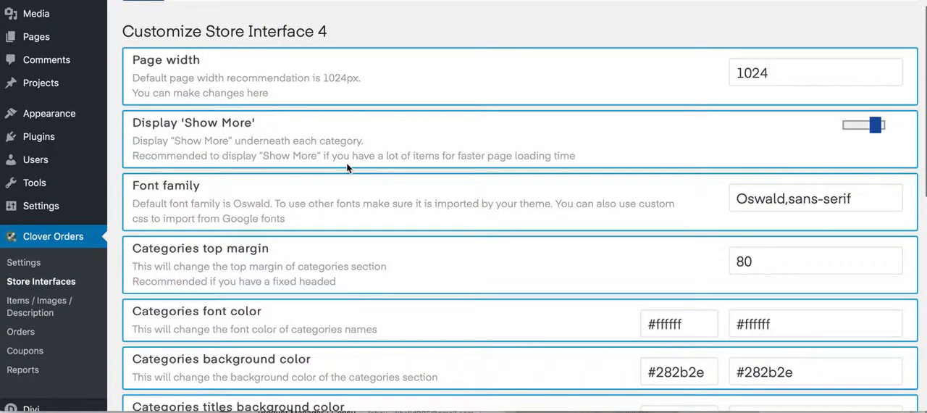
- Expand the Seafood and Add Ins category with Show More on the live Order Online page and look through its full item list
{"action": "left_click_drag", "start_coordinate": [153, 123], "coordinate": [267, 129]}
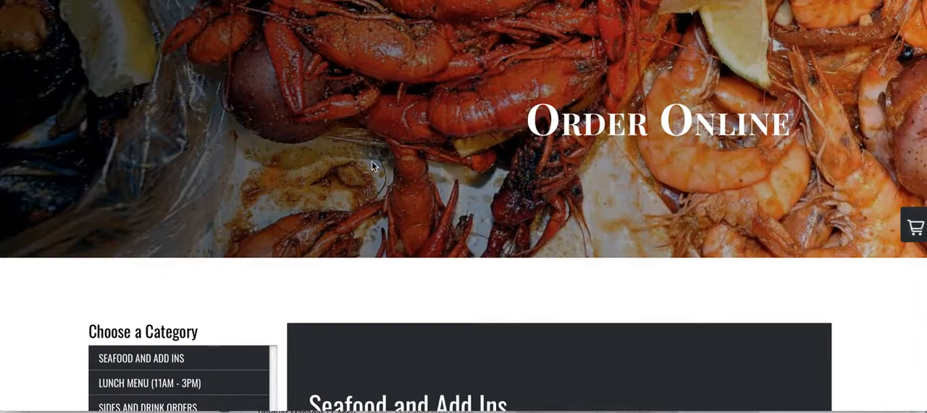
{"action": "scroll", "coordinate": [389, 207], "scroll_direction": "down", "scroll_amount": 9}
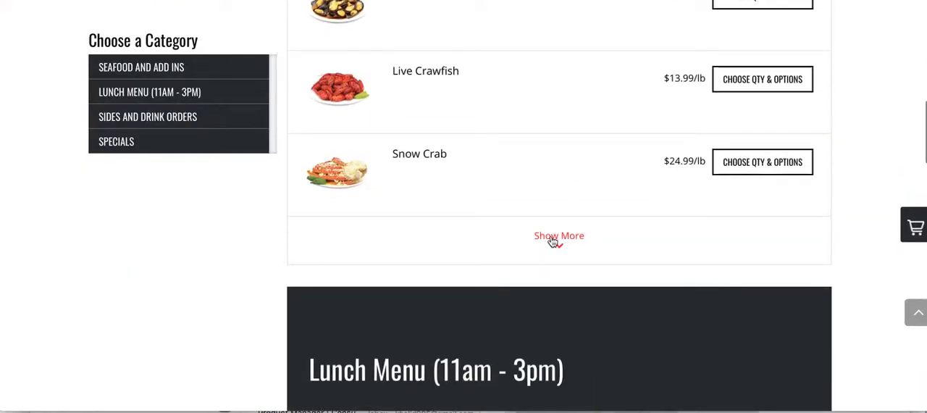
{"action": "left_click", "coordinate": [544, 236]}
{"action": "scroll", "coordinate": [510, 293], "scroll_direction": "down", "scroll_amount": 15}
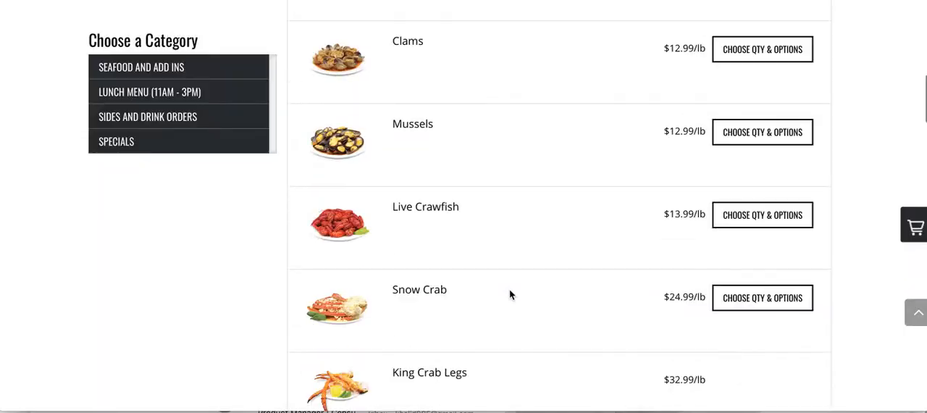
{"action": "scroll", "coordinate": [510, 293], "scroll_direction": "up", "scroll_amount": 15}
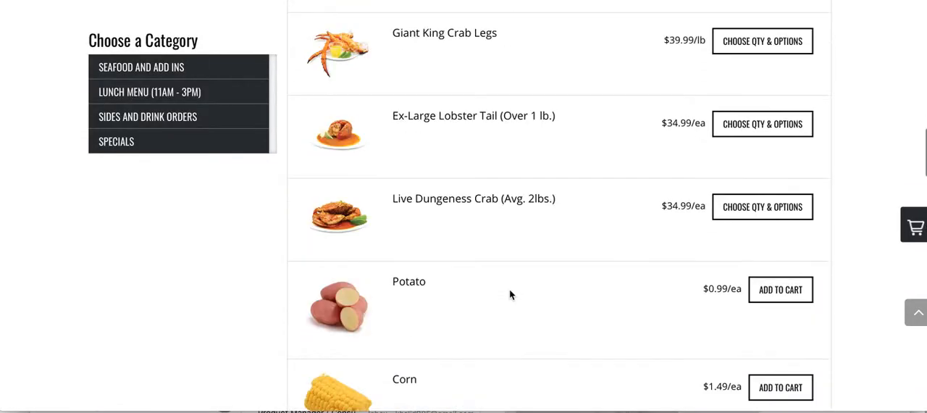
{"action": "scroll", "coordinate": [509, 294], "scroll_direction": "down", "scroll_amount": 1}
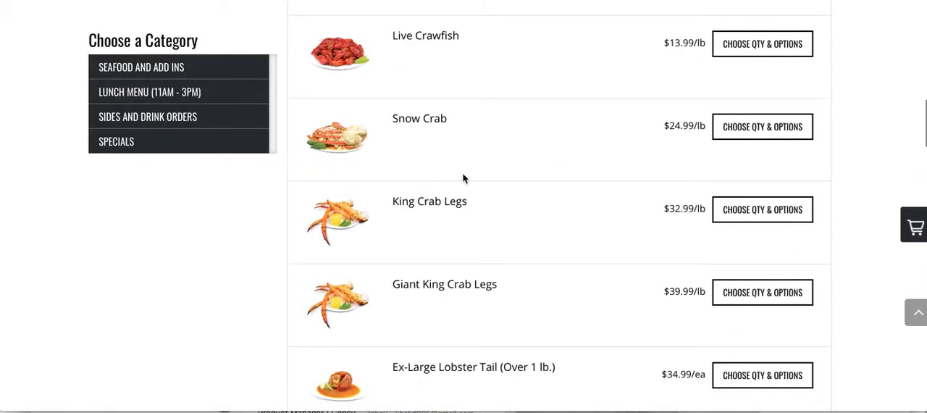
{"action": "scroll", "coordinate": [463, 179], "scroll_direction": "up", "scroll_amount": 8}
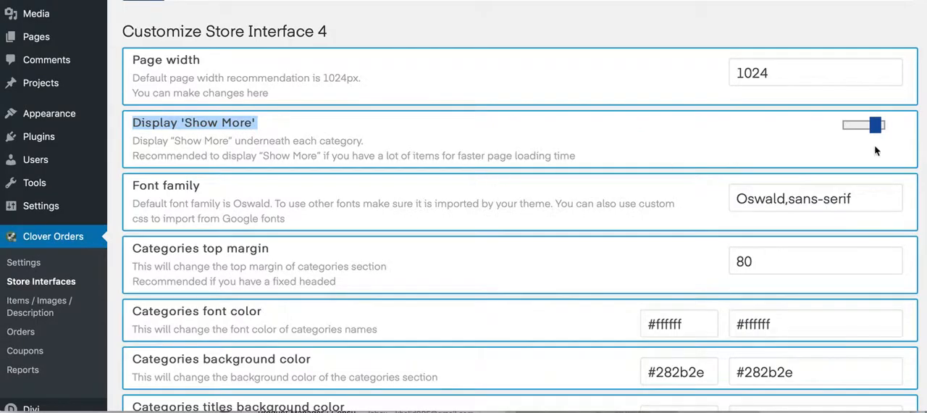
- Turn off Display 'Show More' for Store Interface 4 and save the options
{"action": "left_click", "coordinate": [875, 126]}
{"action": "scroll", "coordinate": [451, 210], "scroll_direction": "down", "scroll_amount": 10}
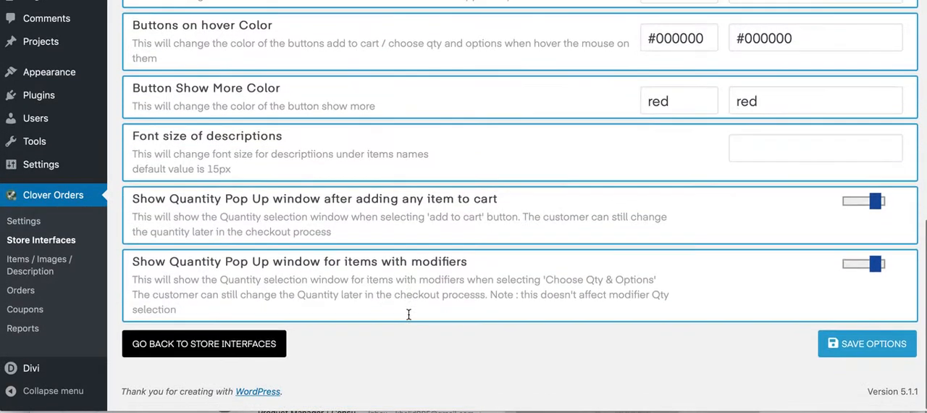
{"action": "left_click", "coordinate": [842, 344]}
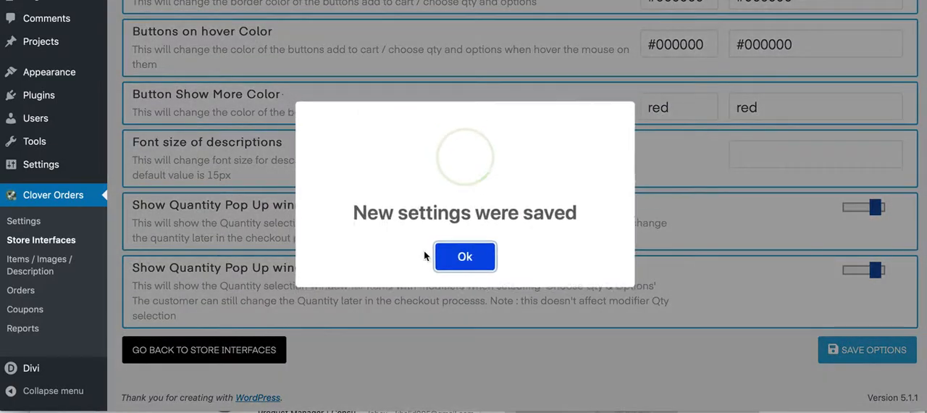
{"action": "left_click", "coordinate": [441, 256]}
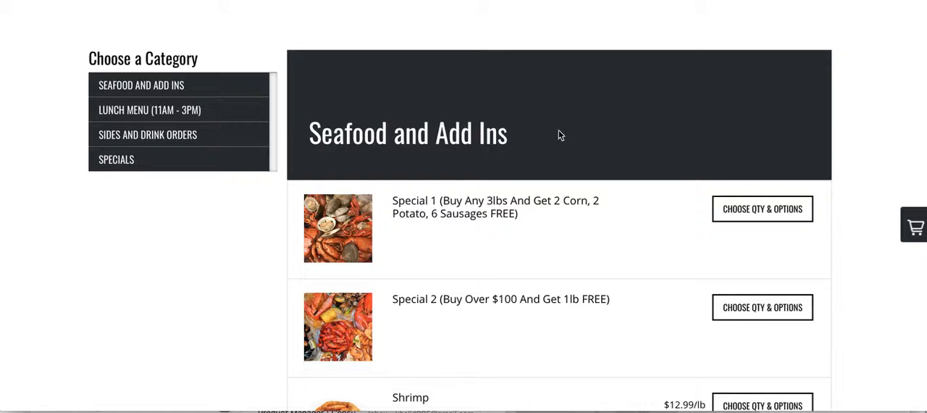
- Reload the live Order Online page and examine the item lists from Seafood and Add Ins through Specials
{"action": "scroll", "coordinate": [431, 246], "scroll_direction": "up", "scroll_amount": 3}
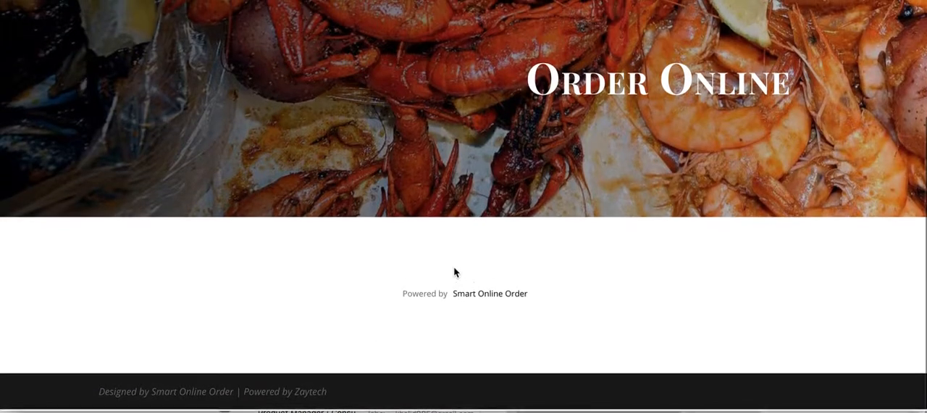
{"action": "scroll", "coordinate": [435, 282], "scroll_direction": "down", "scroll_amount": 15}
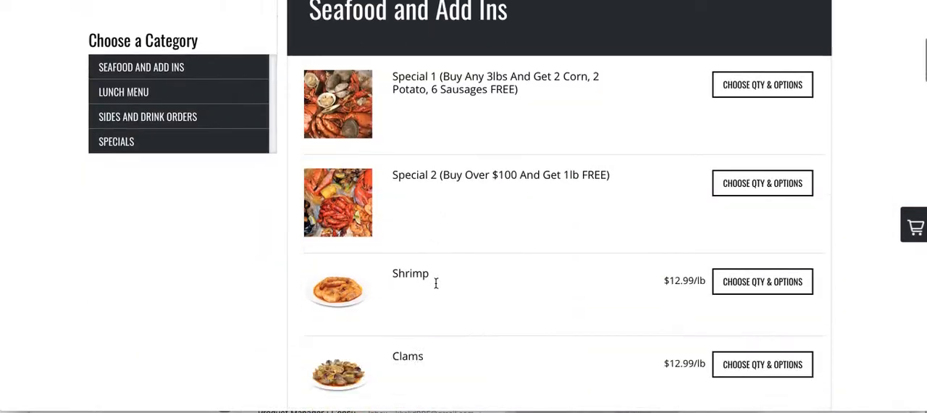
{"action": "scroll", "coordinate": [436, 285], "scroll_direction": "down", "scroll_amount": 15}
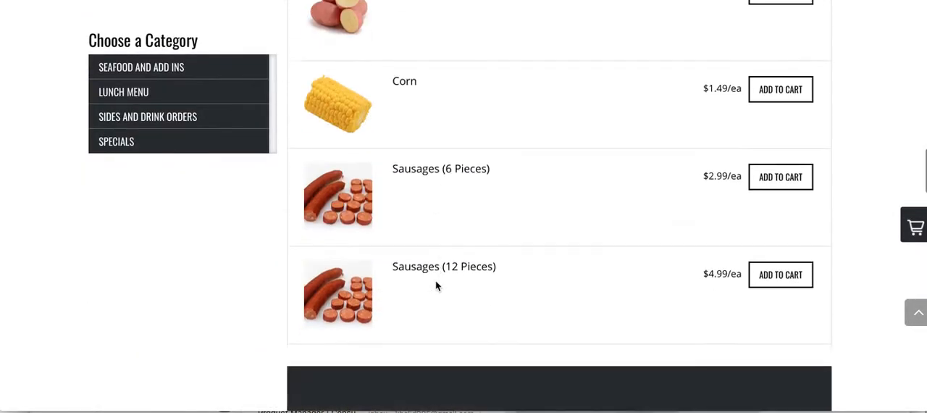
{"action": "scroll", "coordinate": [435, 285], "scroll_direction": "up", "scroll_amount": 5}
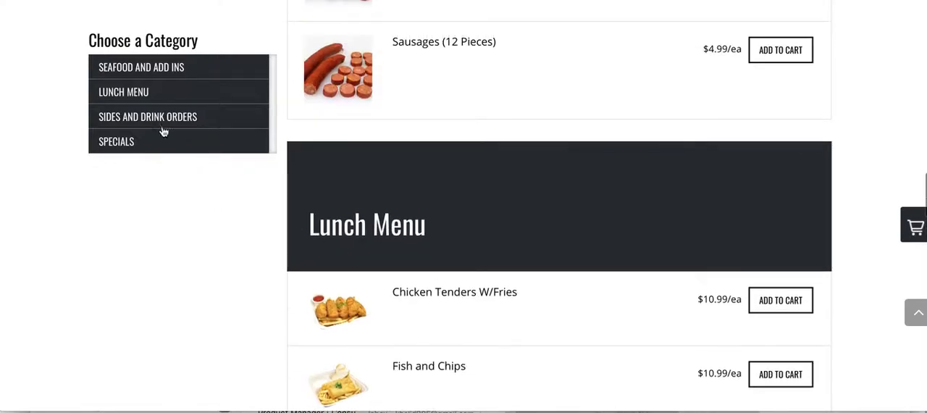
{"action": "scroll", "coordinate": [410, 261], "scroll_direction": "down", "scroll_amount": 20}
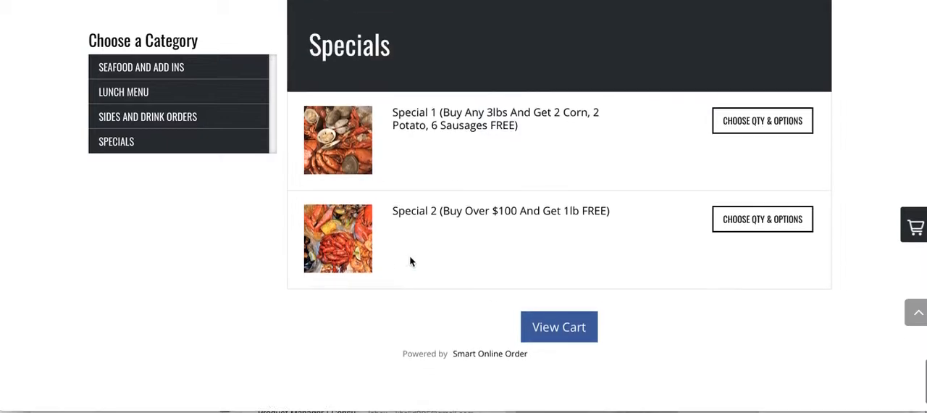
{"action": "scroll", "coordinate": [410, 260], "scroll_direction": "up", "scroll_amount": 20}
{"action": "scroll", "coordinate": [410, 261], "scroll_direction": "up", "scroll_amount": 4}
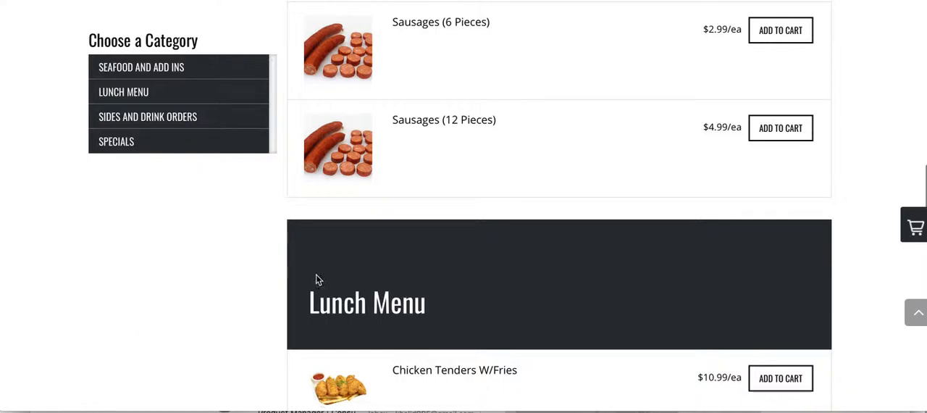
{"action": "scroll", "coordinate": [457, 255], "scroll_direction": "up", "scroll_amount": 5}
{"action": "scroll", "coordinate": [461, 212], "scroll_direction": "down", "scroll_amount": 1}
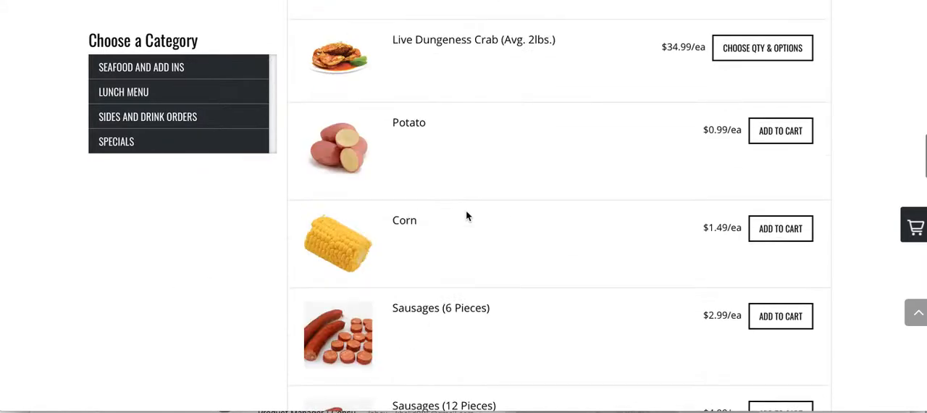
{"action": "scroll", "coordinate": [466, 216], "scroll_direction": "down", "scroll_amount": 3}
{"action": "scroll", "coordinate": [466, 216], "scroll_direction": "up", "scroll_amount": 4}
- View the enlarged King Crab Legs picture in the Seafood and Add Ins category, and close it
{"action": "scroll", "coordinate": [345, 206], "scroll_direction": "up", "scroll_amount": 5}
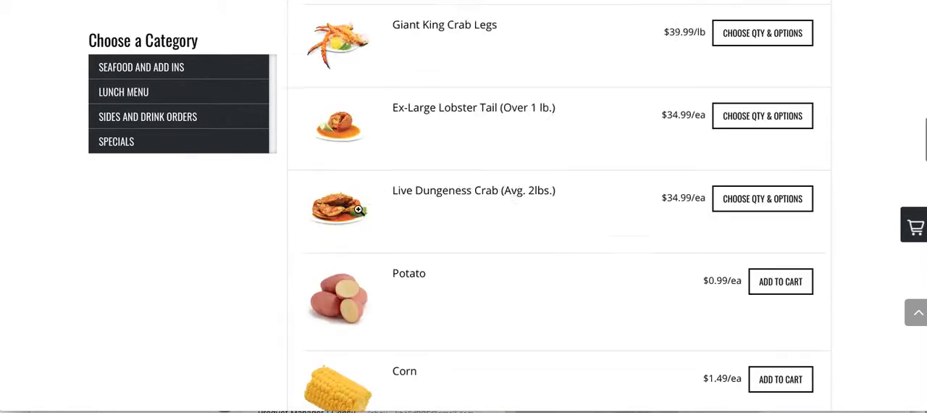
{"action": "scroll", "coordinate": [358, 235], "scroll_direction": "up", "scroll_amount": 1}
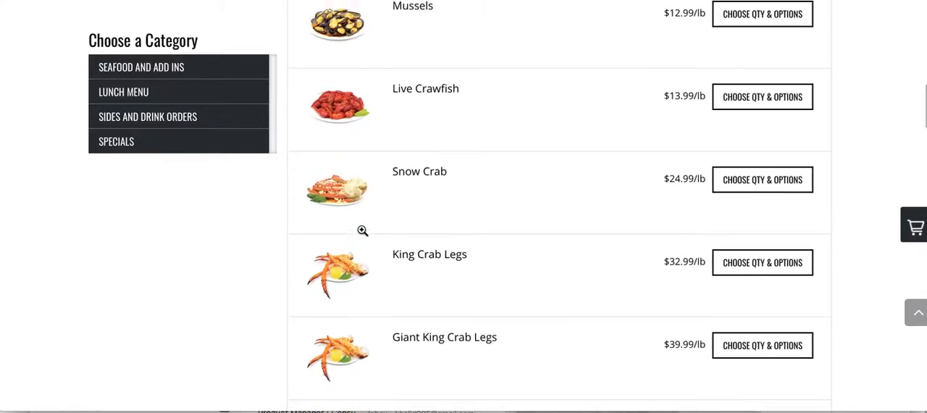
{"action": "scroll", "coordinate": [352, 278], "scroll_direction": "down", "scroll_amount": 1}
{"action": "scroll", "coordinate": [346, 261], "scroll_direction": "up", "scroll_amount": 1}
{"action": "left_click", "coordinate": [340, 238]}
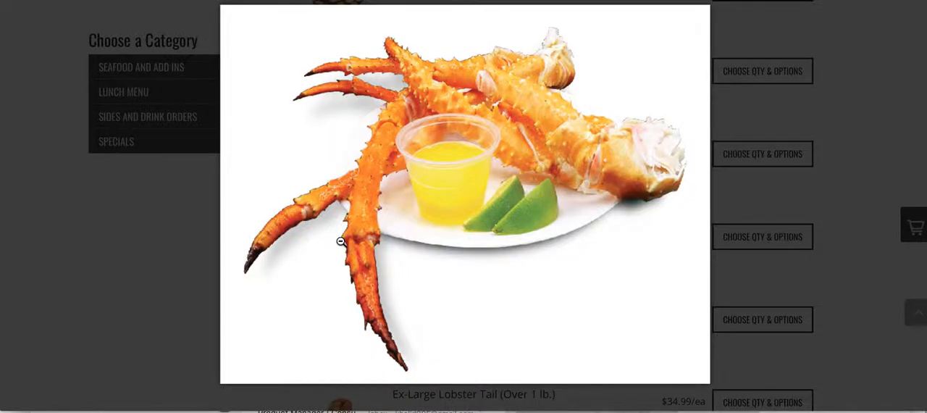
{"action": "left_click", "coordinate": [703, 202]}
{"action": "scroll", "coordinate": [703, 255], "scroll_direction": "down", "scroll_amount": 3}
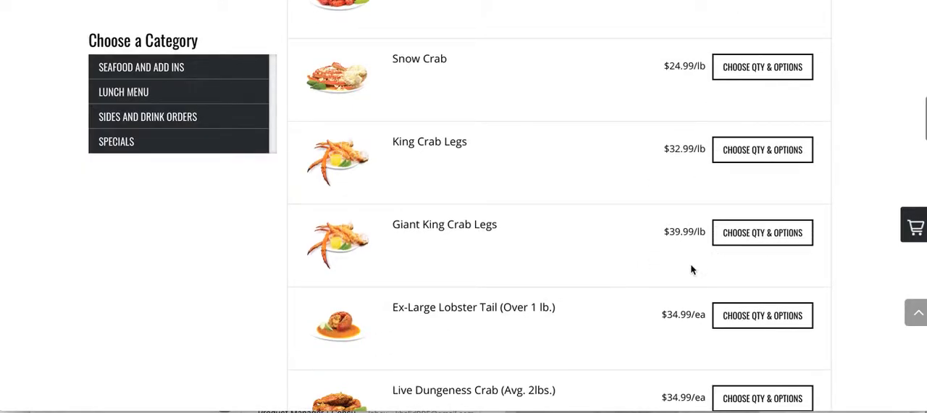
- Look over the Lunch Menu heading, the seafood items and the top of the Order Online page
{"action": "scroll", "coordinate": [572, 274], "scroll_direction": "down", "scroll_amount": 12}
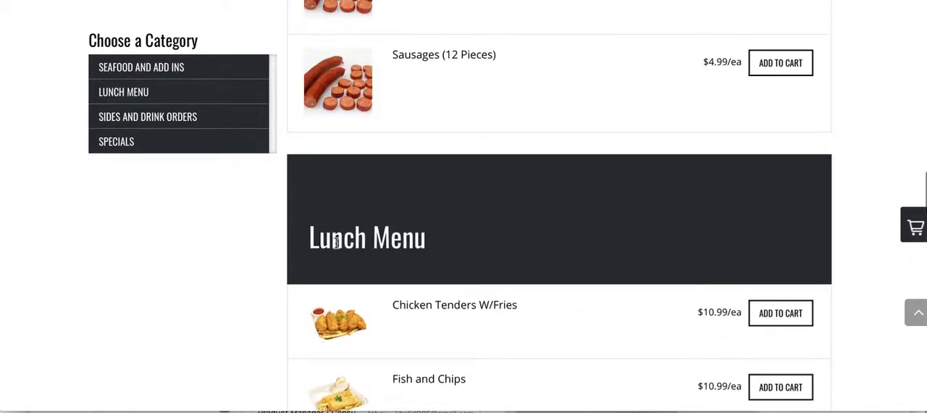
{"action": "scroll", "coordinate": [406, 169], "scroll_direction": "up", "scroll_amount": 15}
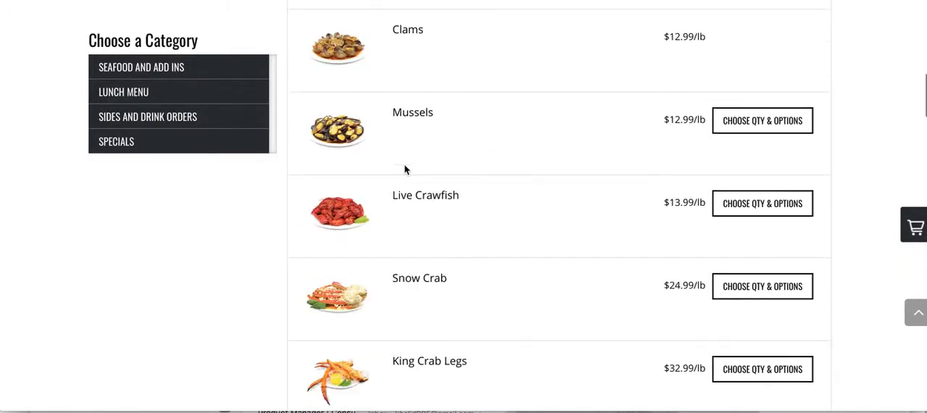
{"action": "scroll", "coordinate": [403, 169], "scroll_direction": "up", "scroll_amount": 4}
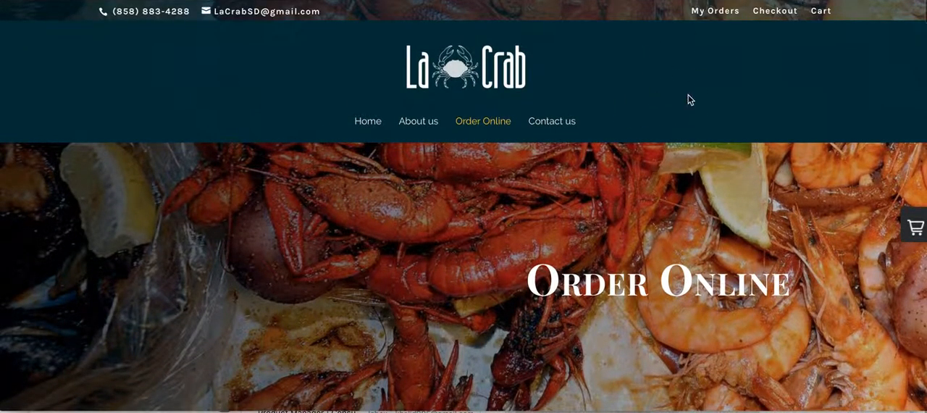
{"action": "scroll", "coordinate": [443, 248], "scroll_direction": "down", "scroll_amount": 4}
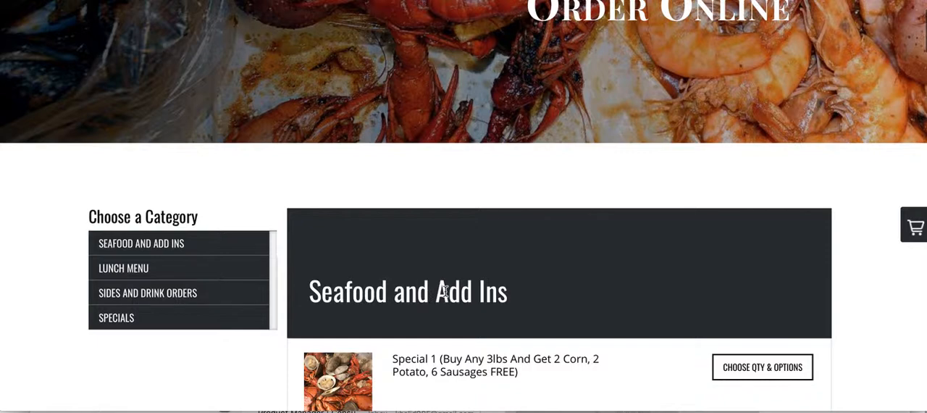
{"action": "scroll", "coordinate": [396, 165], "scroll_direction": "up", "scroll_amount": 1}
- Return to the Store Interface 4 customization settings and review the category colors, button colors, description font size and quantity pop-up options
{"action": "mouse_move", "coordinate": [293, 4]}
{"action": "left_click", "coordinate": [304, 26]}
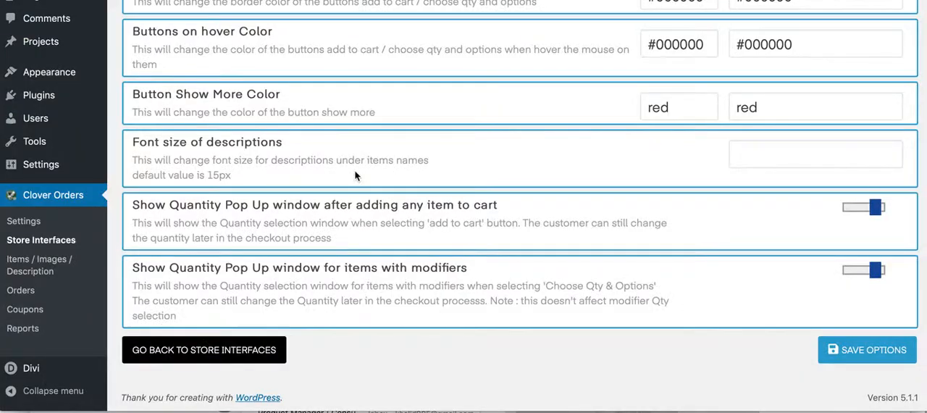
{"action": "scroll", "coordinate": [402, 217], "scroll_direction": "up", "scroll_amount": 5}
{"action": "scroll", "coordinate": [402, 217], "scroll_direction": "up", "scroll_amount": 3}
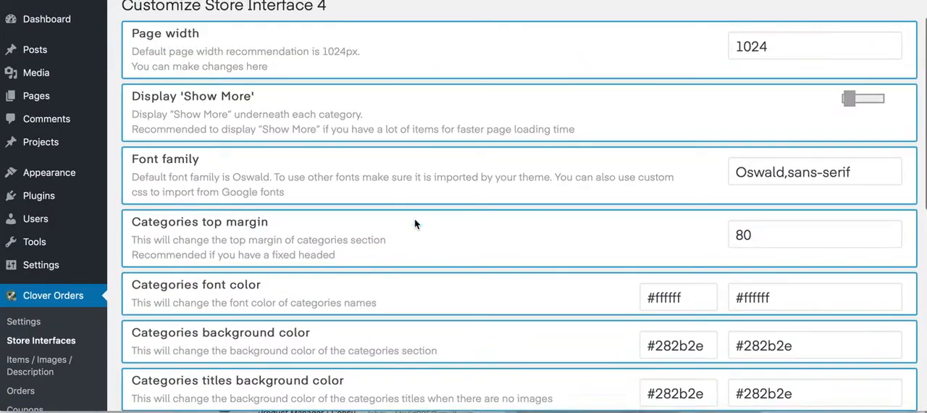
{"action": "scroll", "coordinate": [446, 246], "scroll_direction": "down", "scroll_amount": 1}
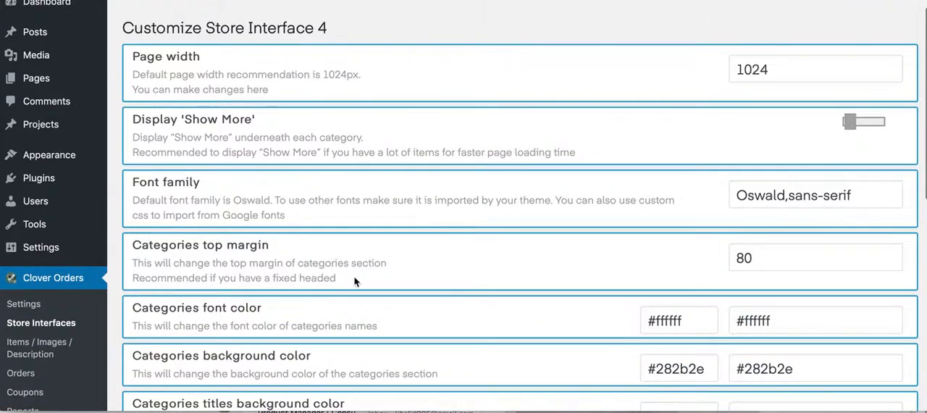
{"action": "scroll", "coordinate": [355, 281], "scroll_direction": "down", "scroll_amount": 3}
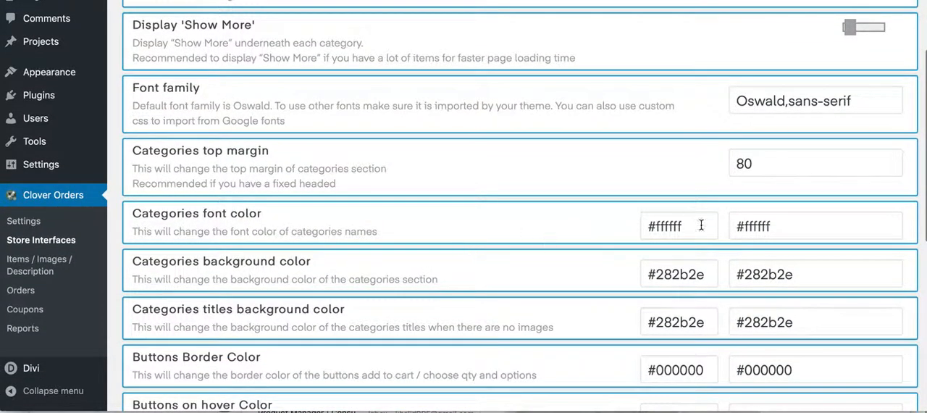
{"action": "triple_click", "coordinate": [793, 227]}
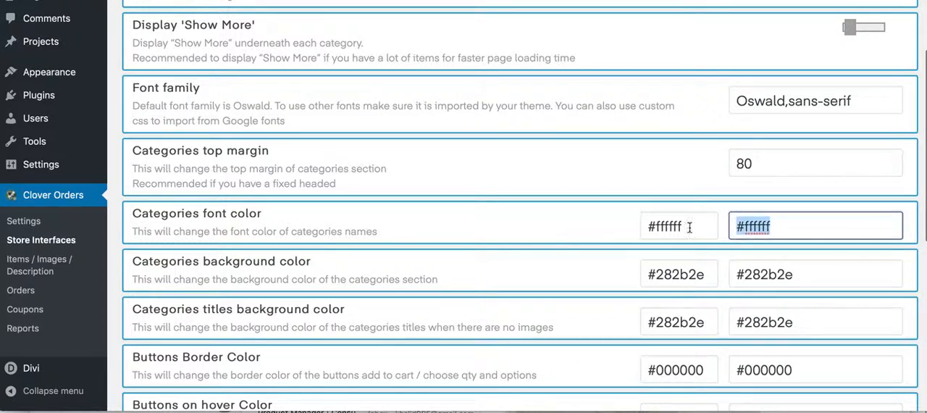
{"action": "scroll", "coordinate": [521, 275], "scroll_direction": "down", "scroll_amount": 1}
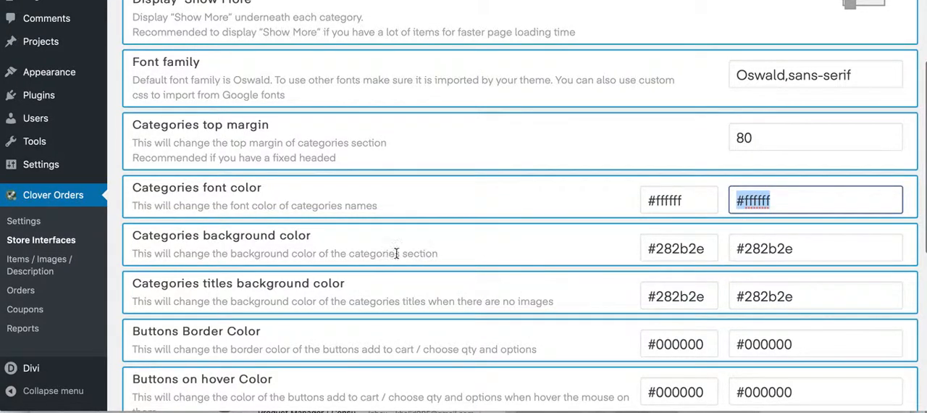
{"action": "triple_click", "coordinate": [710, 249]}
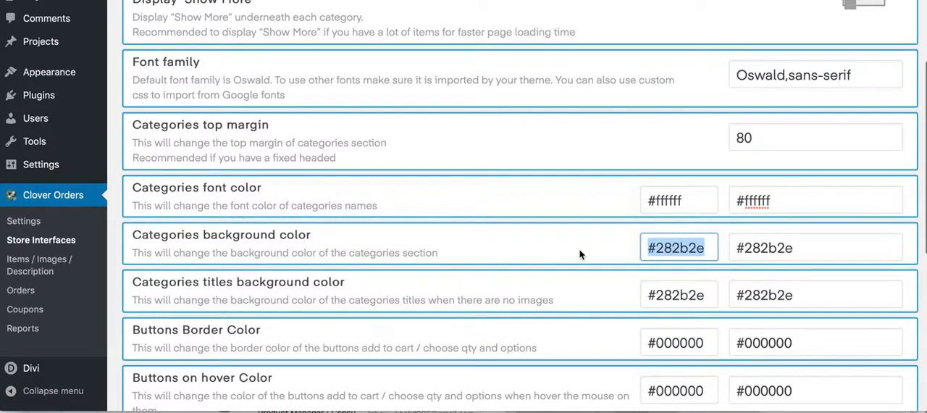
{"action": "scroll", "coordinate": [579, 253], "scroll_direction": "down", "scroll_amount": 4}
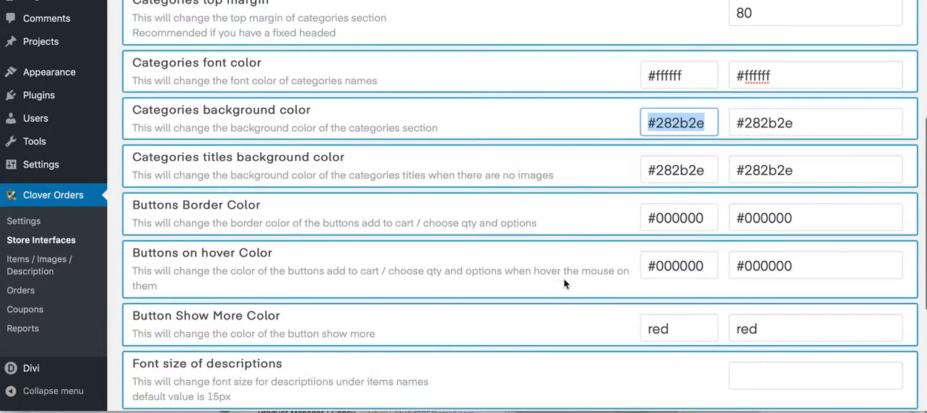
{"action": "scroll", "coordinate": [516, 147], "scroll_direction": "down", "scroll_amount": 1}
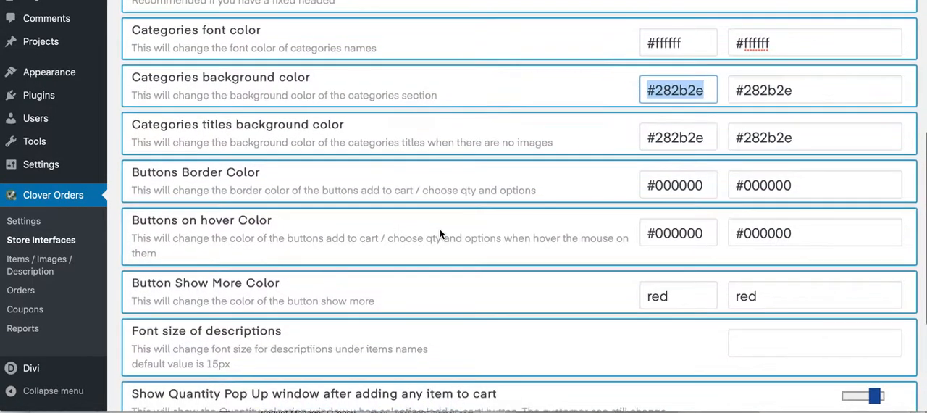
{"action": "scroll", "coordinate": [443, 272], "scroll_direction": "down", "scroll_amount": 5}
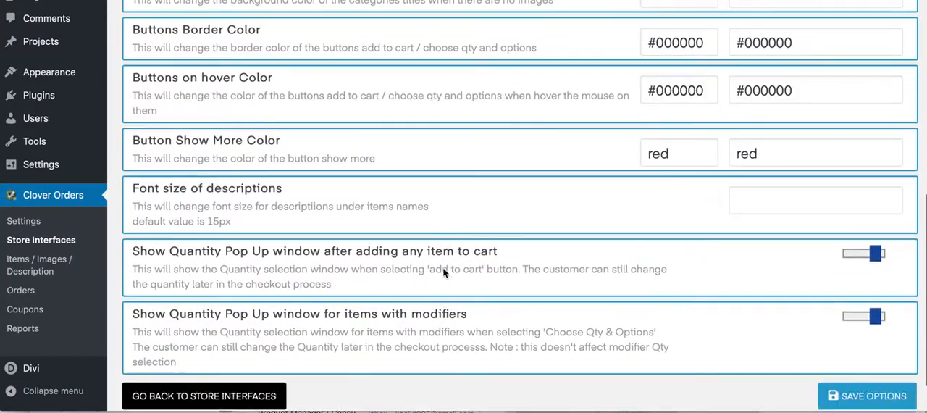
{"action": "scroll", "coordinate": [443, 268], "scroll_direction": "up", "scroll_amount": 13}
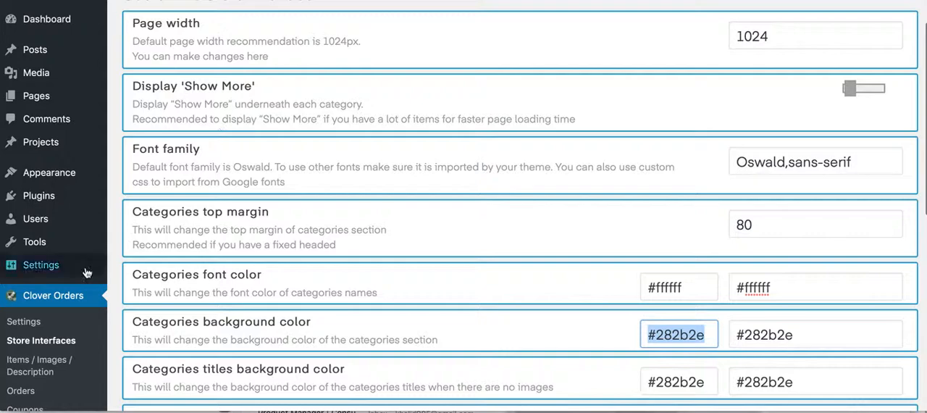
- Look over the Store Interface 4 options once more and open the main Clover Orders settings
{"action": "scroll", "coordinate": [239, 268], "scroll_direction": "up", "scroll_amount": 3}
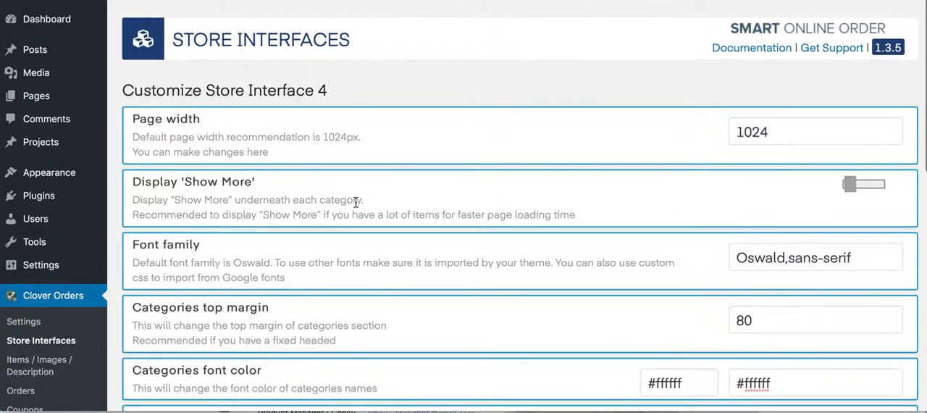
{"action": "scroll", "coordinate": [191, 320], "scroll_direction": "down", "scroll_amount": 4}
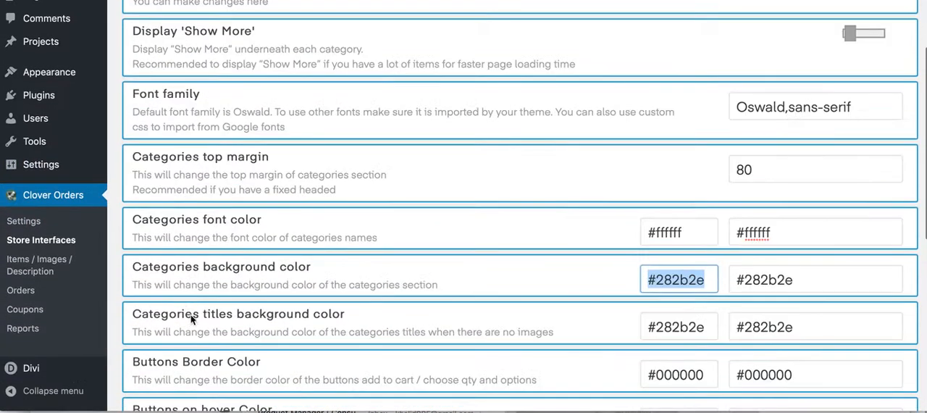
{"action": "left_click", "coordinate": [36, 226]}
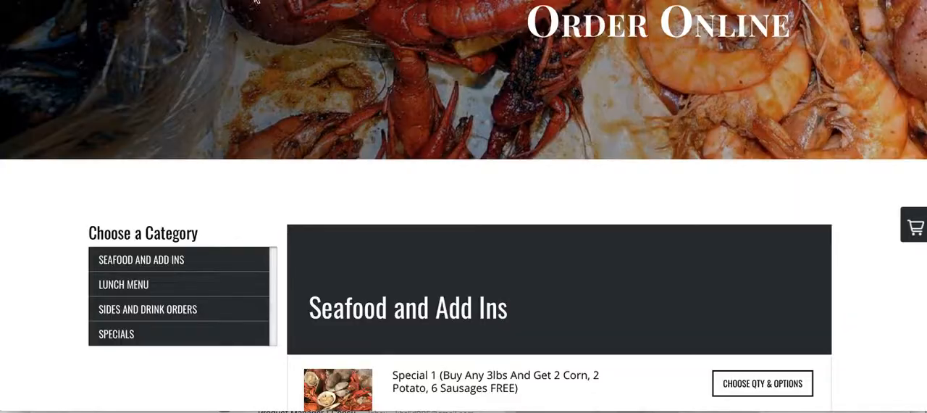
{"action": "scroll", "coordinate": [337, 276], "scroll_direction": "down", "scroll_amount": 5}
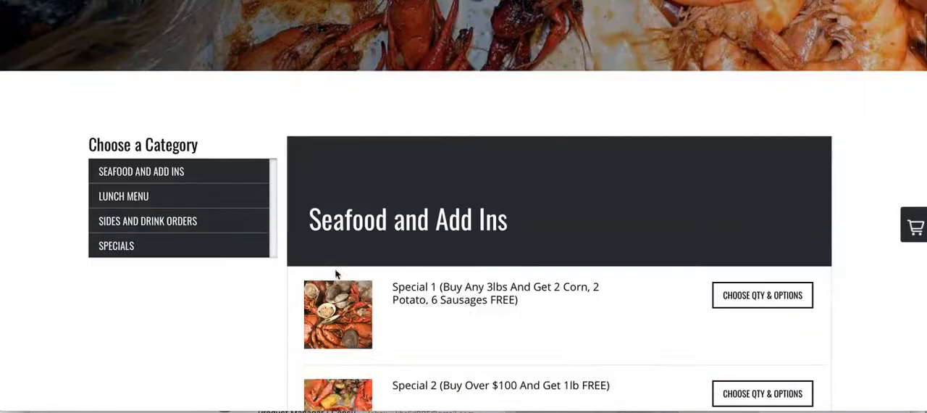
{"action": "scroll", "coordinate": [340, 275], "scroll_direction": "up", "scroll_amount": 2}
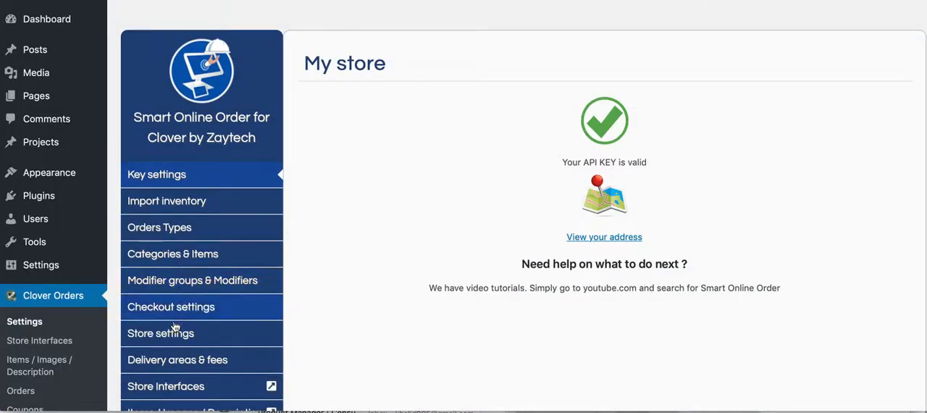
- Activate Store Interface 5 as the layout for the online ordering page
{"action": "scroll", "coordinate": [176, 327], "scroll_direction": "down", "scroll_amount": 3}
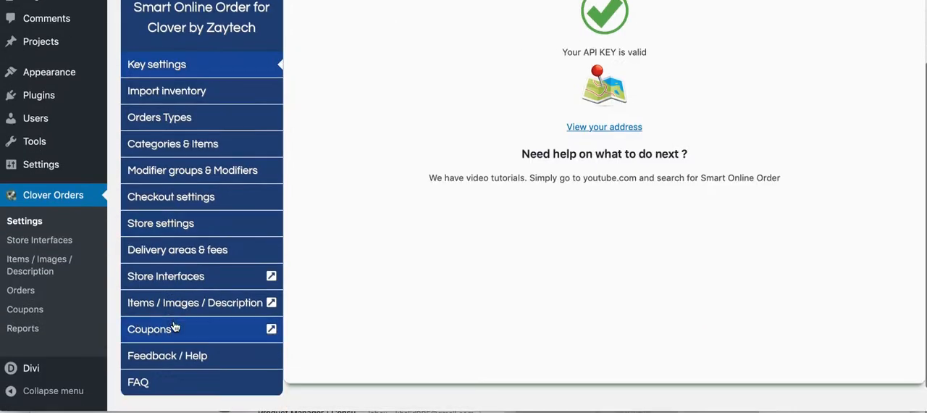
{"action": "left_click", "coordinate": [176, 278]}
{"action": "scroll", "coordinate": [380, 254], "scroll_direction": "down", "scroll_amount": 5}
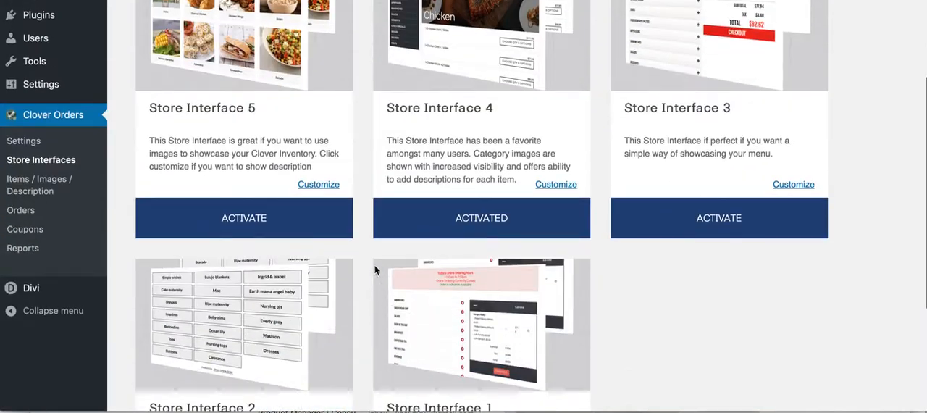
{"action": "scroll", "coordinate": [231, 235], "scroll_direction": "up", "scroll_amount": 2}
{"action": "left_click", "coordinate": [235, 281]}
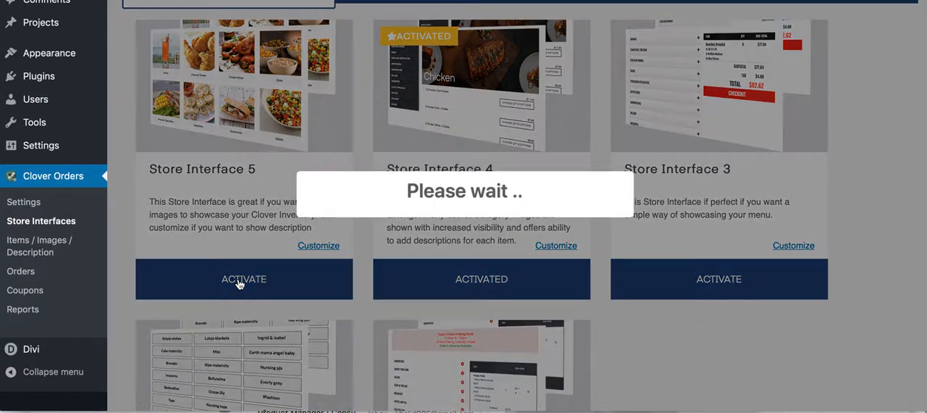
{"action": "left_click", "coordinate": [464, 267]}
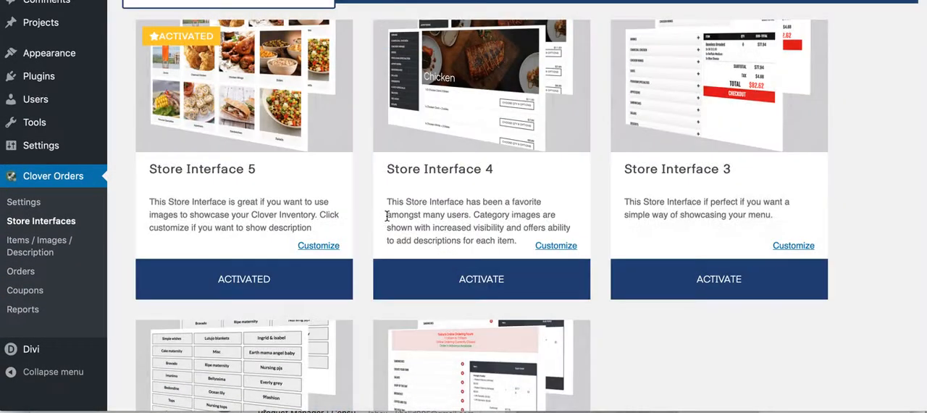
- Reload the live Order Online page, dismiss the announcement and look over its category tiles
{"action": "scroll", "coordinate": [384, 215], "scroll_direction": "up", "scroll_amount": 2}
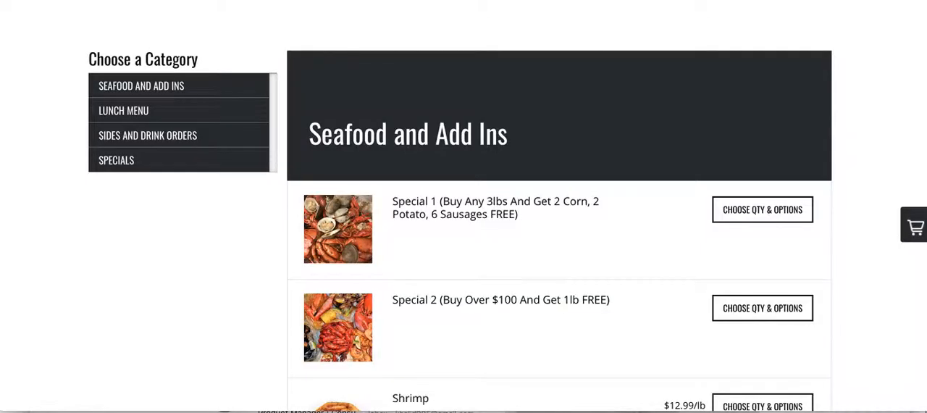
{"action": "scroll", "coordinate": [425, 222], "scroll_direction": "up", "scroll_amount": 5}
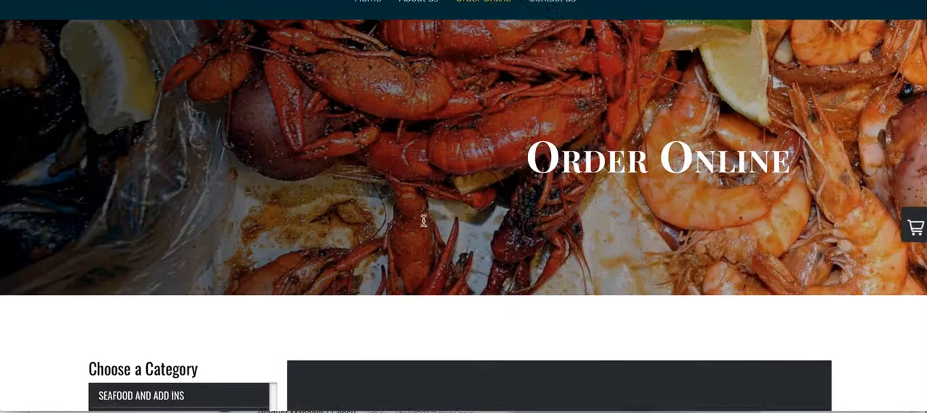
{"action": "scroll", "coordinate": [416, 252], "scroll_direction": "down", "scroll_amount": 3}
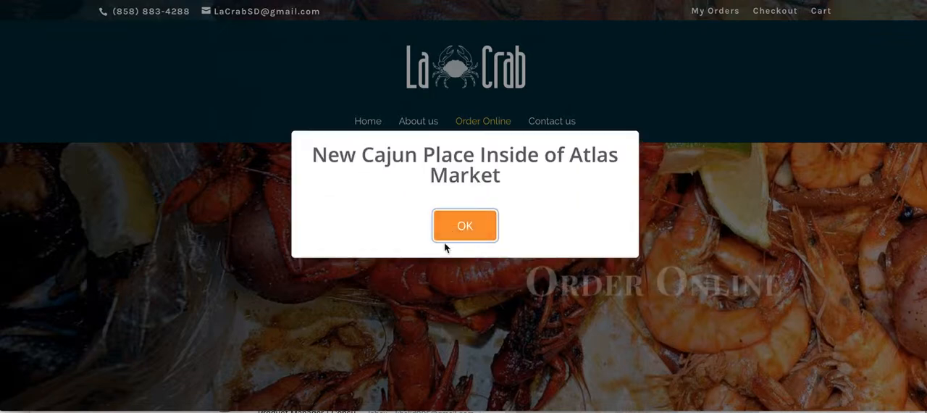
{"action": "left_click", "coordinate": [446, 242]}
{"action": "scroll", "coordinate": [404, 258], "scroll_direction": "down", "scroll_amount": 1}
{"action": "scroll", "coordinate": [404, 258], "scroll_direction": "down", "scroll_amount": 2}
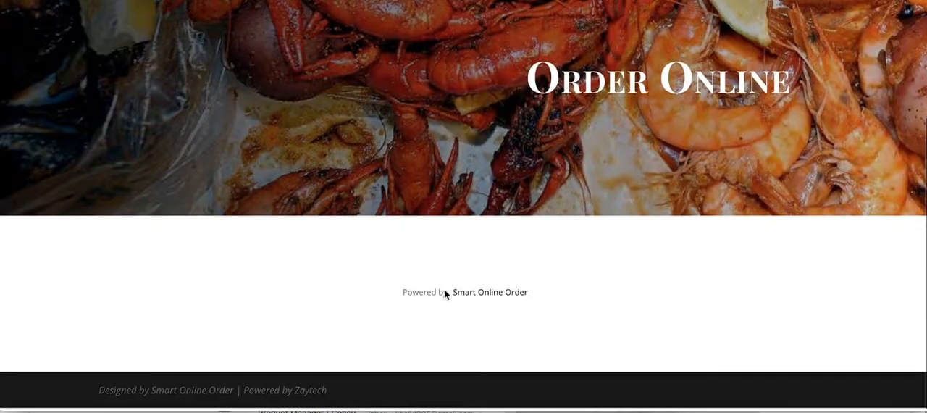
{"action": "scroll", "coordinate": [415, 282], "scroll_direction": "down", "scroll_amount": 3}
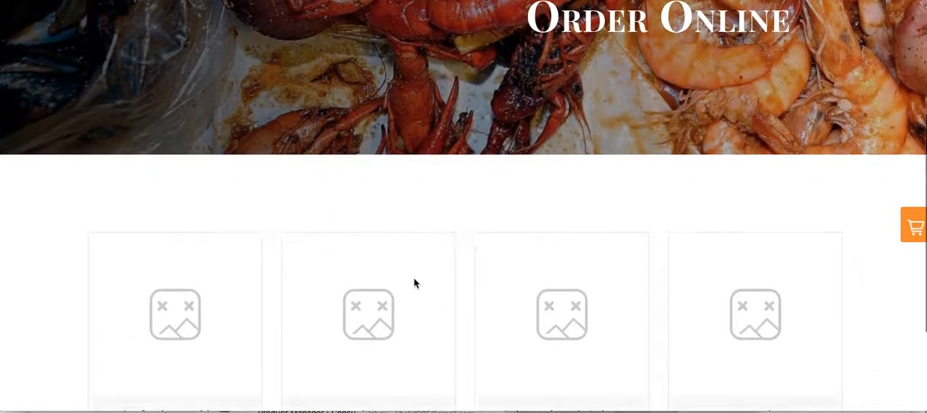
{"action": "scroll", "coordinate": [461, 280], "scroll_direction": "up", "scroll_amount": 1}
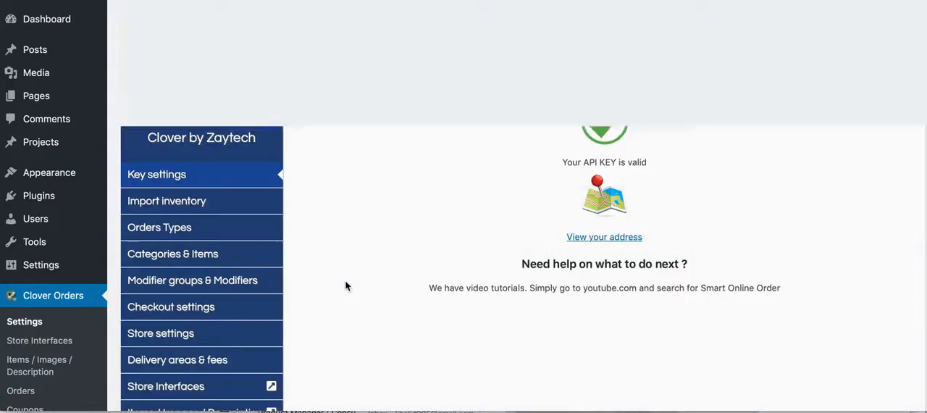
- Assign logo-in-JPG.jpg from the media library as the picture for the Seafood and Add Ins category
{"action": "left_click", "coordinate": [204, 256]}
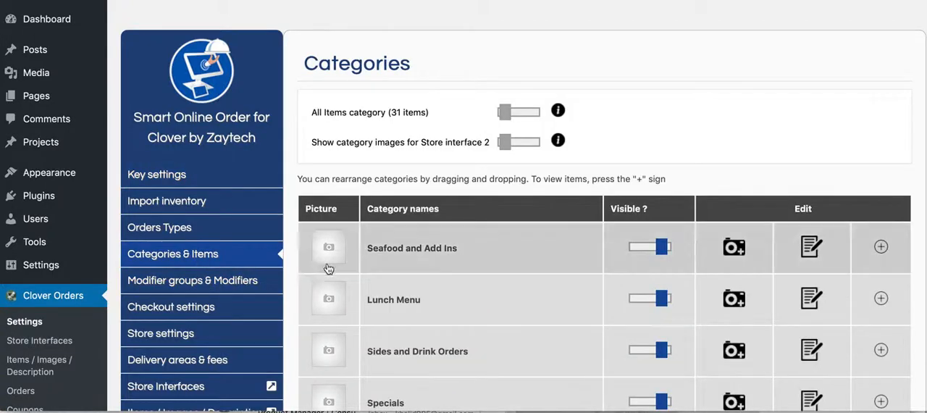
{"action": "scroll", "coordinate": [426, 294], "scroll_direction": "down", "scroll_amount": 3}
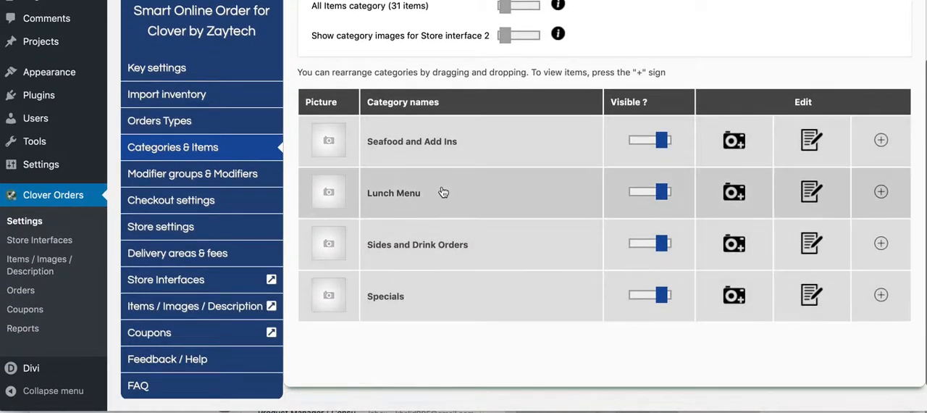
{"action": "left_click", "coordinate": [734, 142]}
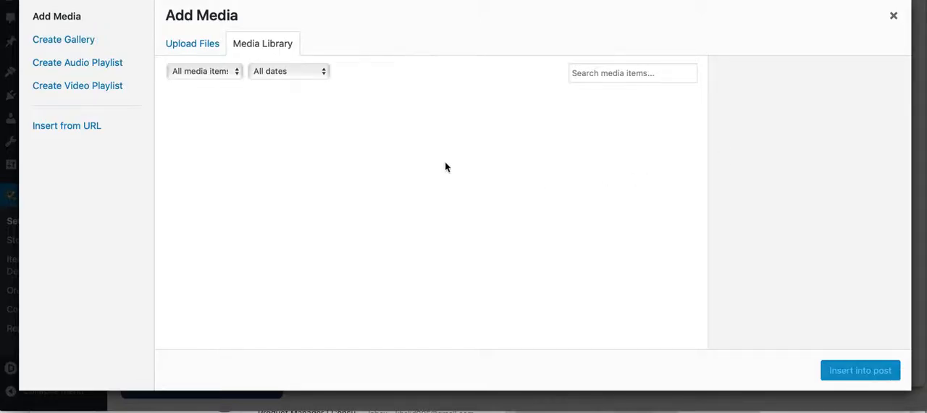
{"action": "left_click", "coordinate": [333, 183]}
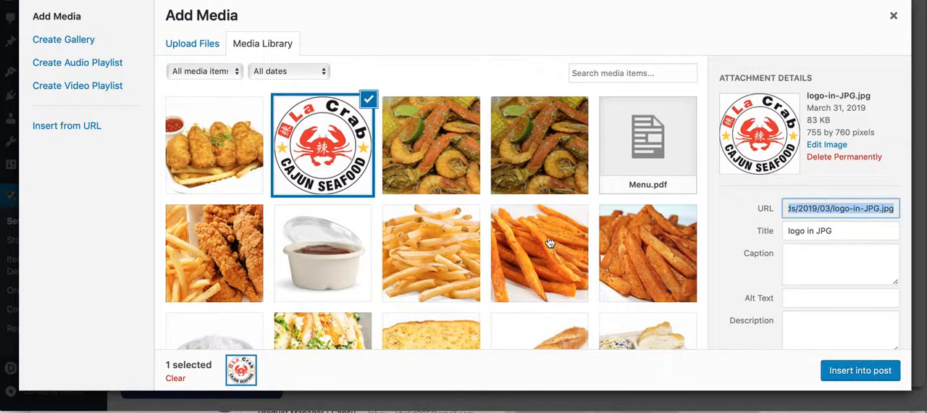
{"action": "left_click", "coordinate": [834, 370]}
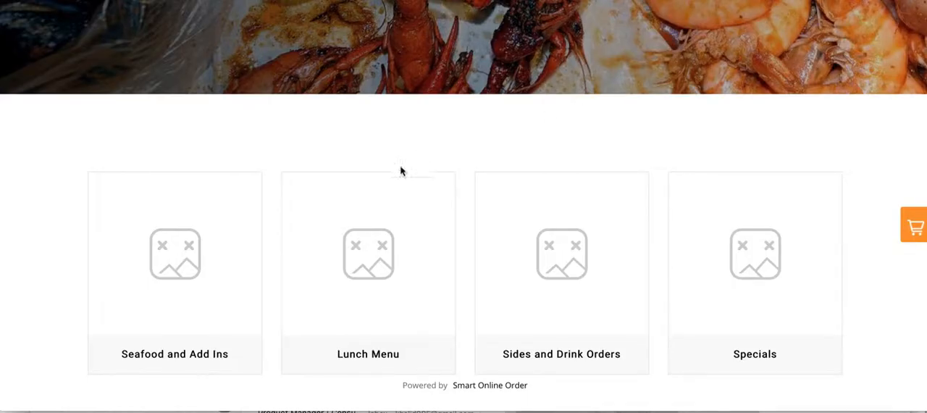
- Reload the live ordering page, dismiss the announcement and check the Seafood and Add Ins tile's picture
{"action": "key", "text": "super+r"}
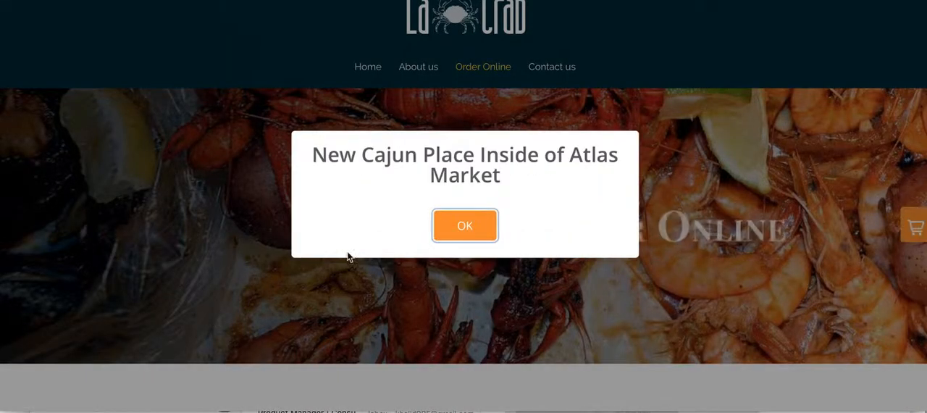
{"action": "left_click", "coordinate": [443, 227]}
{"action": "scroll", "coordinate": [295, 258], "scroll_direction": "down", "scroll_amount": 2}
{"action": "scroll", "coordinate": [295, 258], "scroll_direction": "down", "scroll_amount": 4}
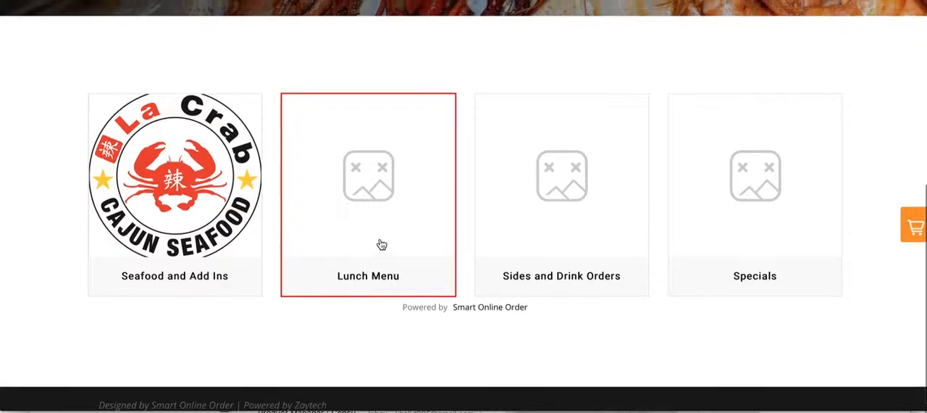
{"action": "scroll", "coordinate": [290, 246], "scroll_direction": "up", "scroll_amount": 1}
- Open the Seafood and Add Ins category on the live page and examine its item grid from Special 1 to Sausages
{"action": "left_click", "coordinate": [186, 248]}
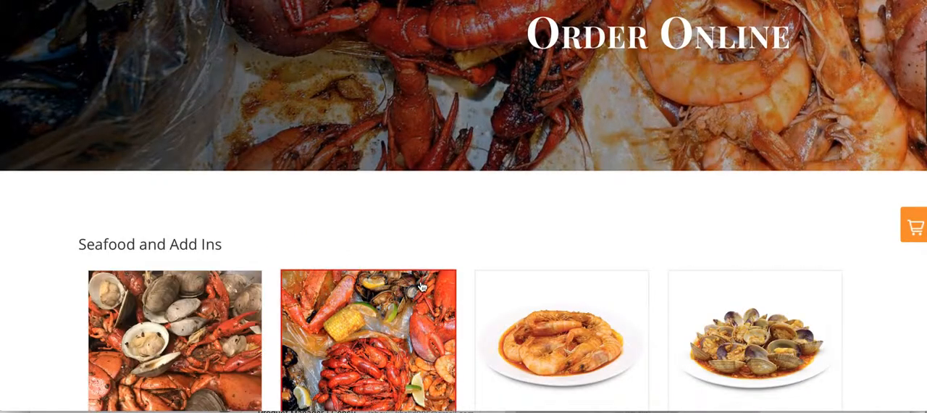
{"action": "scroll", "coordinate": [494, 260], "scroll_direction": "down", "scroll_amount": 2}
{"action": "scroll", "coordinate": [614, 277], "scroll_direction": "down", "scroll_amount": 4}
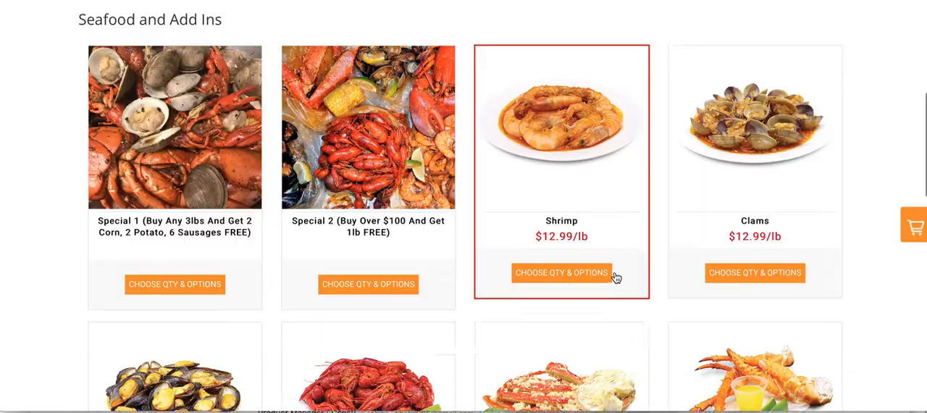
{"action": "scroll", "coordinate": [590, 333], "scroll_direction": "down", "scroll_amount": 4}
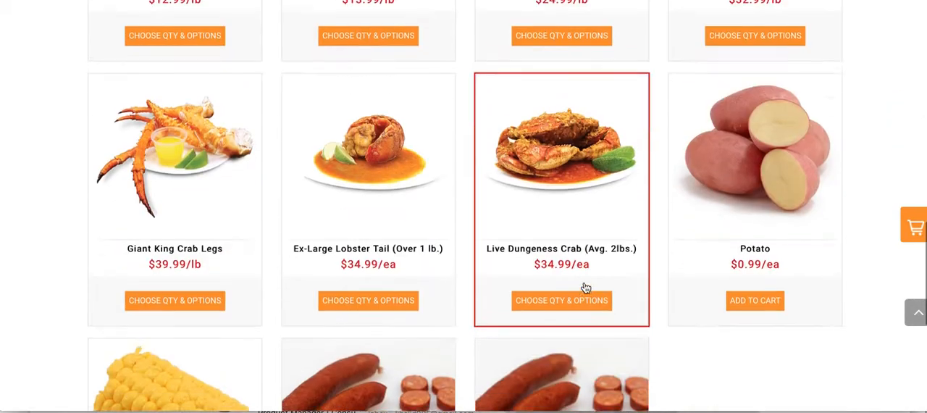
{"action": "scroll", "coordinate": [589, 290], "scroll_direction": "up", "scroll_amount": 5}
{"action": "scroll", "coordinate": [467, 174], "scroll_direction": "up", "scroll_amount": 4}
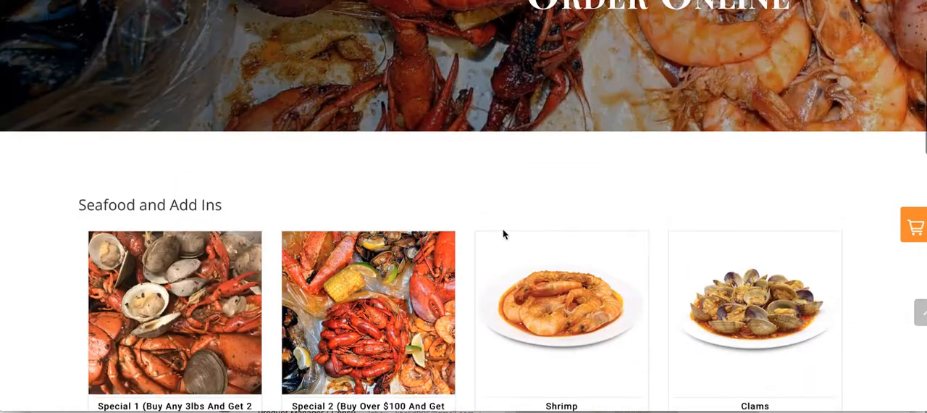
{"action": "scroll", "coordinate": [458, 305], "scroll_direction": "down", "scroll_amount": 2}
{"action": "scroll", "coordinate": [458, 305], "scroll_direction": "down", "scroll_amount": 6}
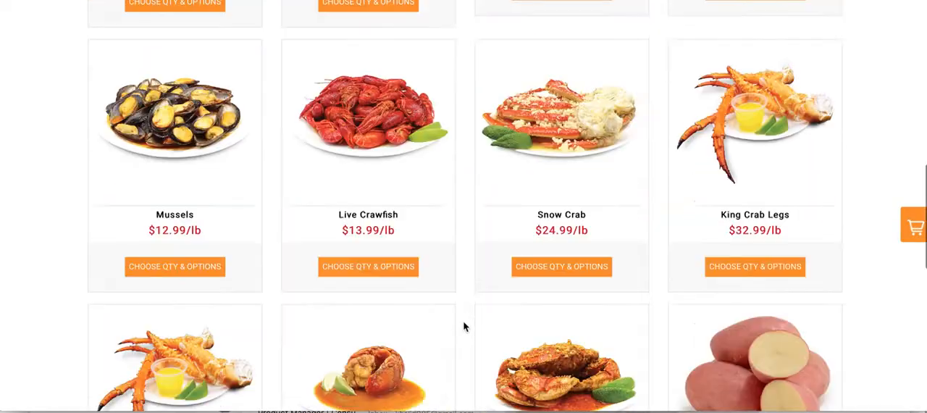
{"action": "scroll", "coordinate": [464, 325], "scroll_direction": "down", "scroll_amount": 5}
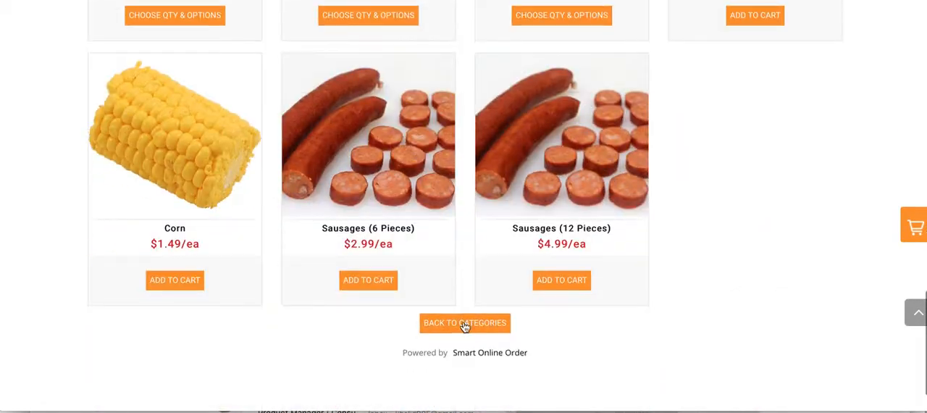
{"action": "scroll", "coordinate": [451, 131], "scroll_direction": "up", "scroll_amount": 6}
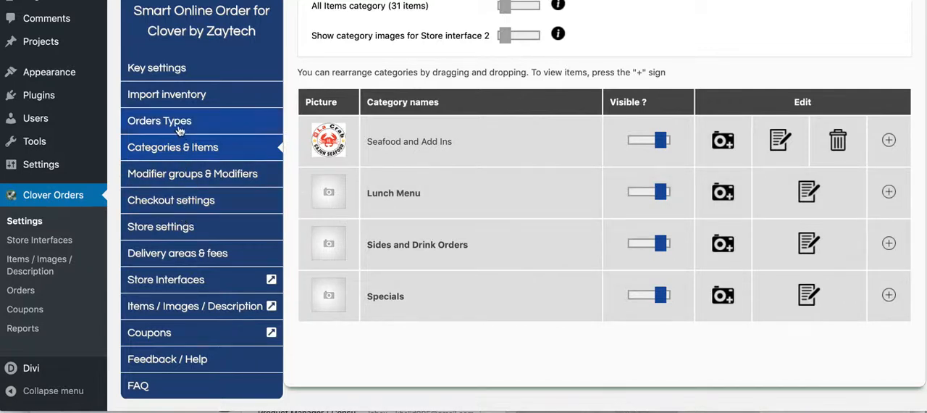
- Turn on Display Items Description in the Store Interface 5 customization and save the options
{"action": "left_click", "coordinate": [272, 279]}
{"action": "scroll", "coordinate": [283, 286], "scroll_direction": "down", "scroll_amount": 2}
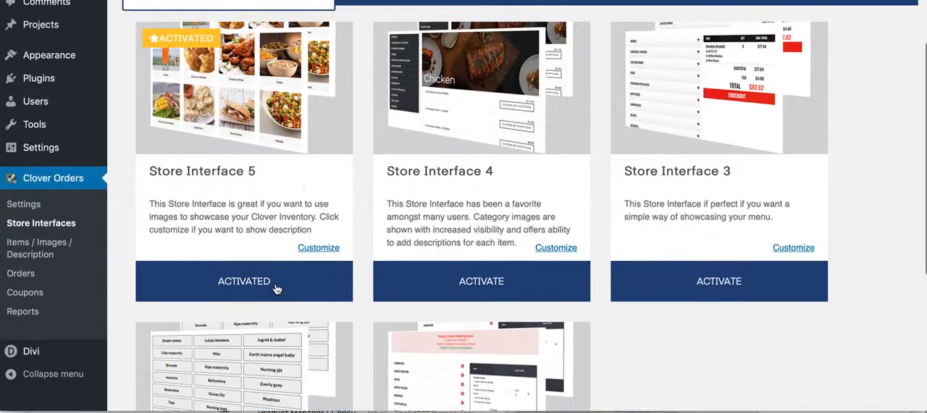
{"action": "left_click", "coordinate": [311, 249]}
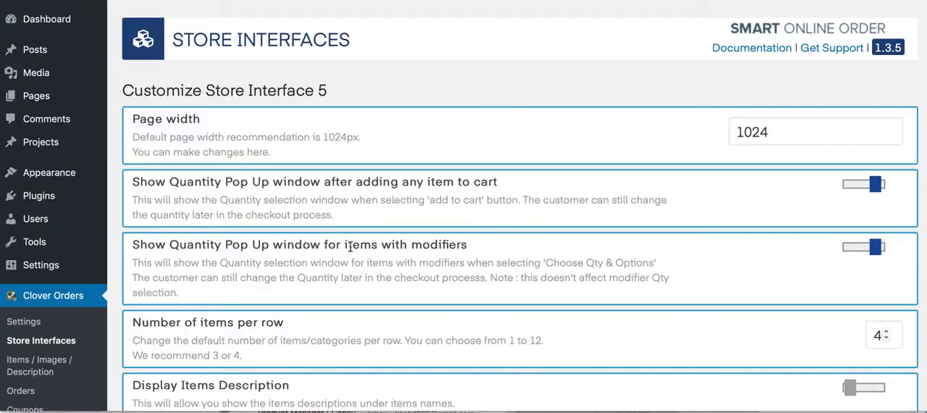
{"action": "scroll", "coordinate": [618, 237], "scroll_direction": "down", "scroll_amount": 5}
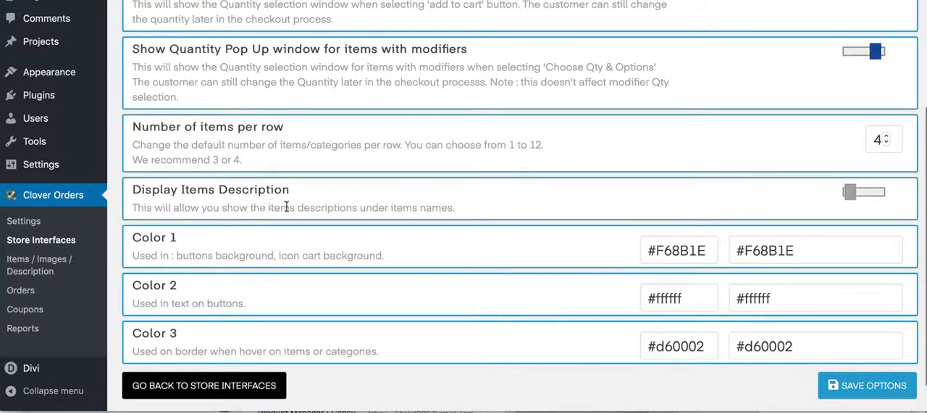
{"action": "left_click", "coordinate": [854, 194]}
{"action": "left_click", "coordinate": [872, 387]}
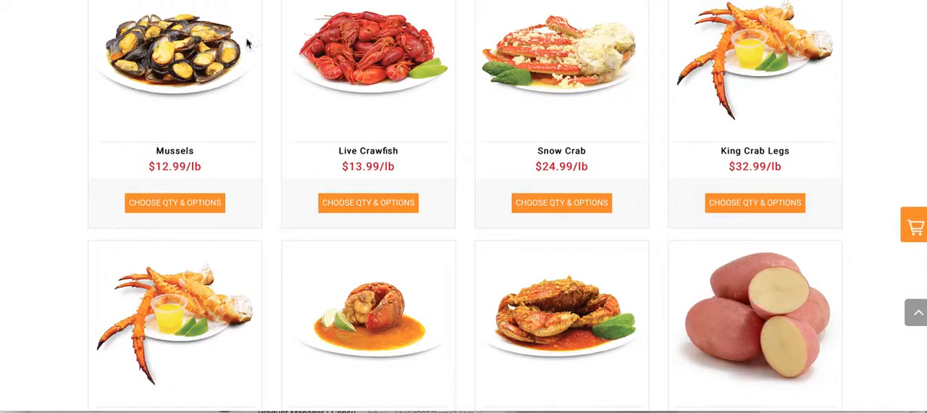
- Search the items list for crawfish and compare it with the Live Crawfish tile on the live ordering page
{"action": "scroll", "coordinate": [304, 196], "scroll_direction": "up", "scroll_amount": 1}
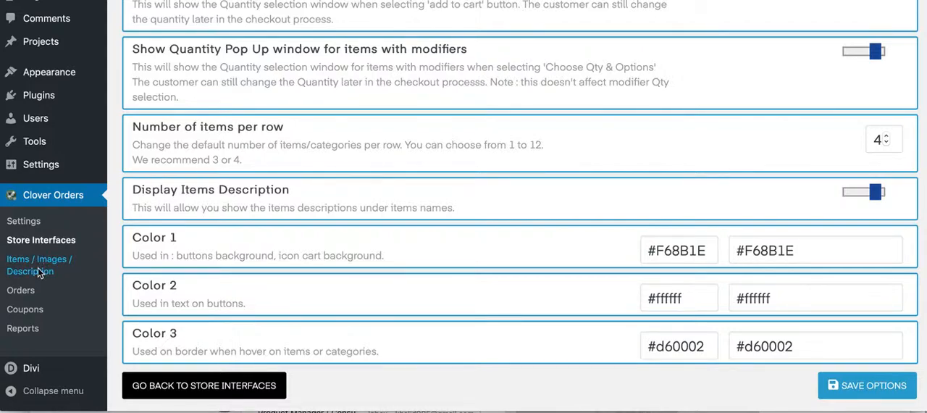
{"action": "left_click", "coordinate": [40, 271]}
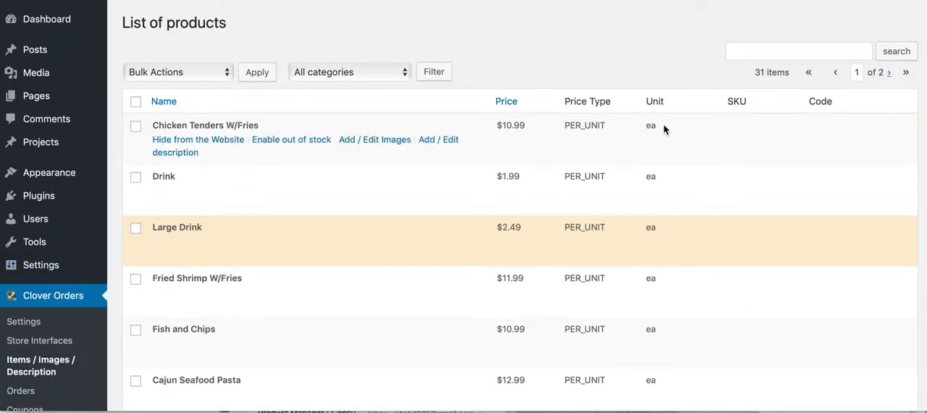
{"action": "left_click", "coordinate": [774, 48]}
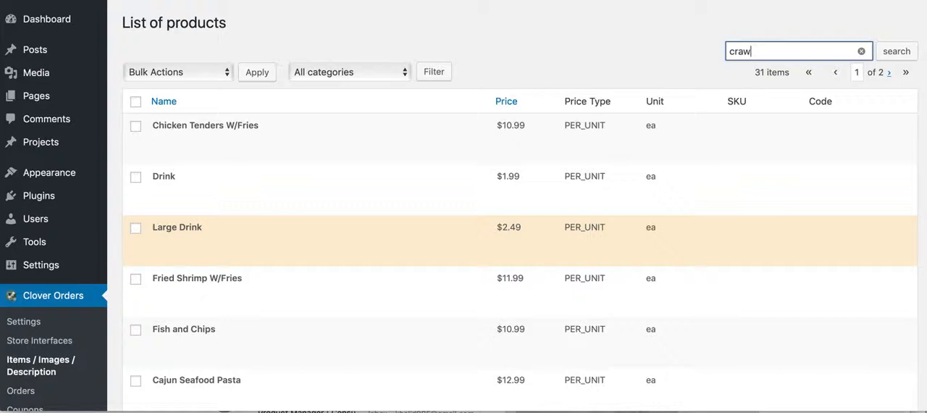
{"action": "key", "text": "Return"}
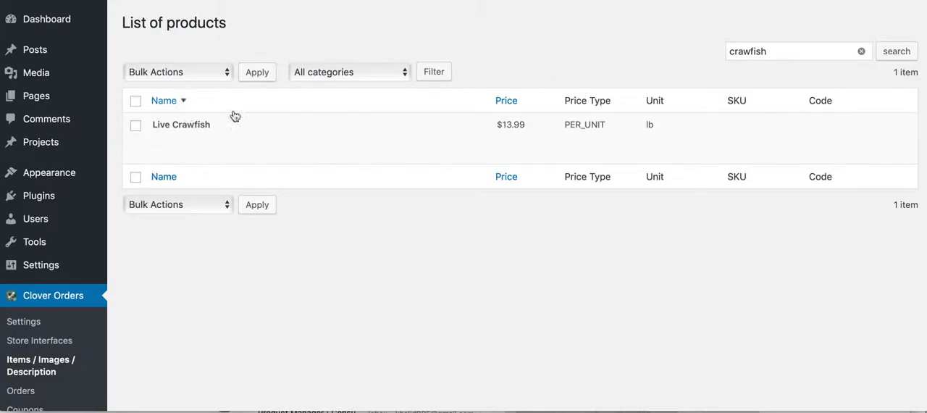
{"action": "left_click", "coordinate": [318, 1]}
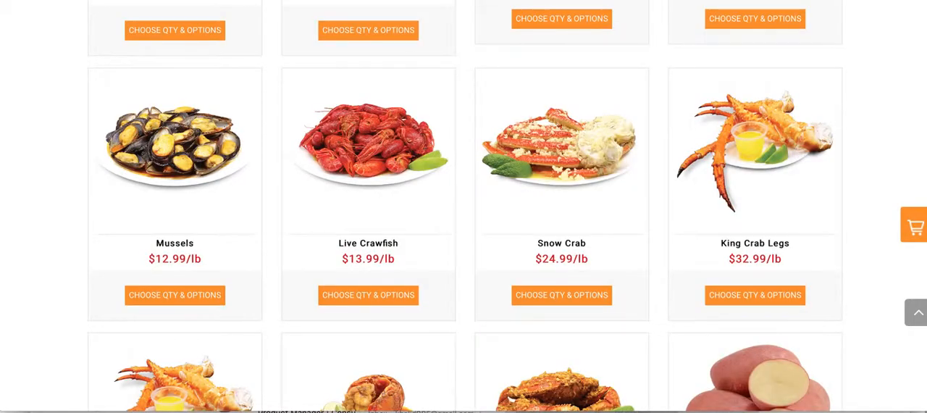
{"action": "left_click", "coordinate": [307, 1]}
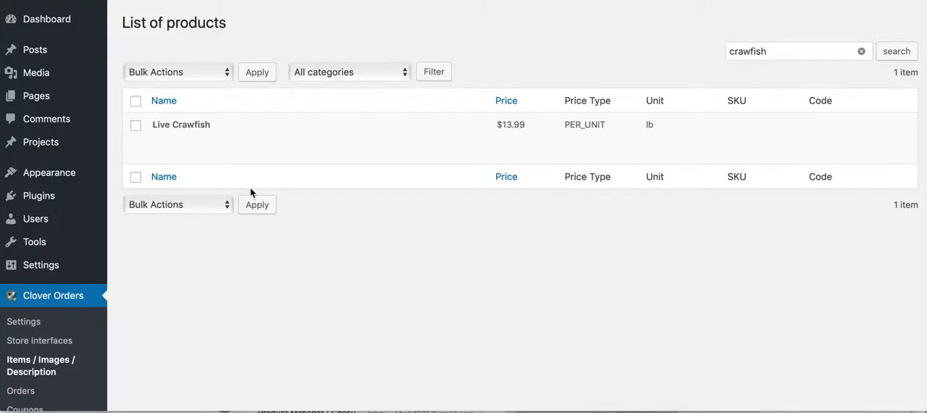
- Add the description "This tastes great with sauce" to the Live Crawfish item and save it
{"action": "mouse_move", "coordinate": [307, 138]}
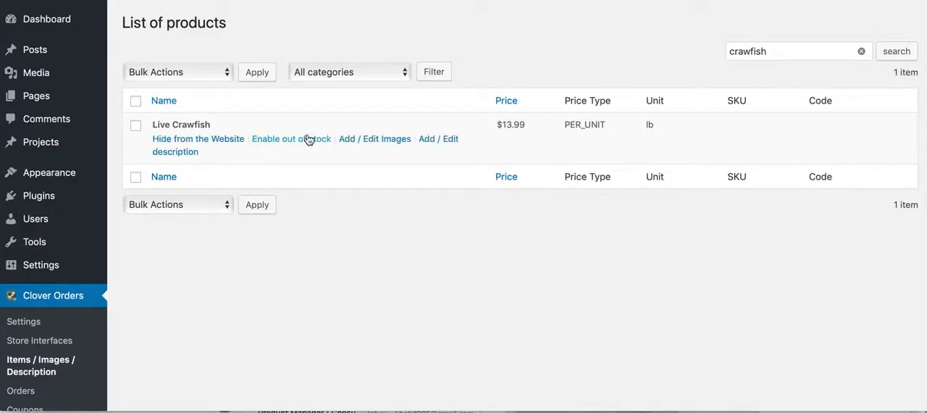
{"action": "left_click", "coordinate": [449, 145]}
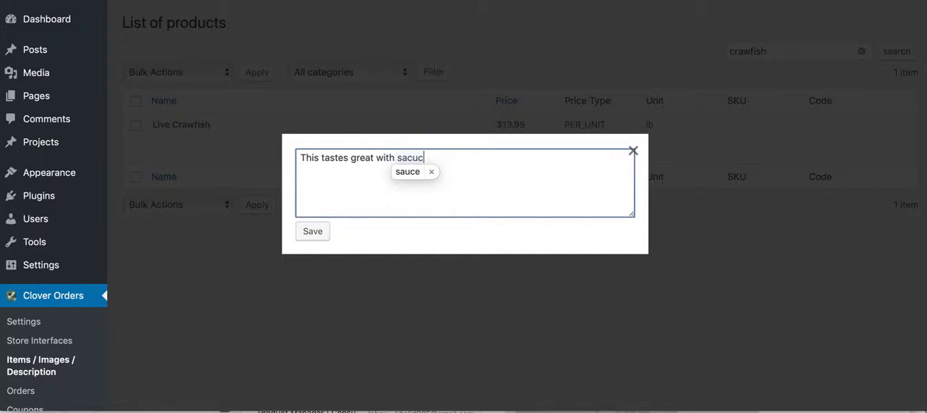
{"action": "key", "text": "BackSpace"}
{"action": "key", "text": "BackSpace"}
{"action": "left_click", "coordinate": [319, 240]}
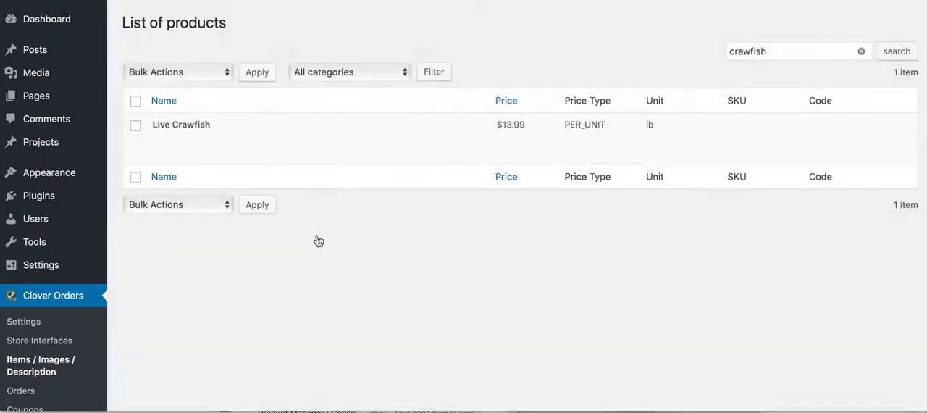
{"action": "left_click", "coordinate": [447, 215]}
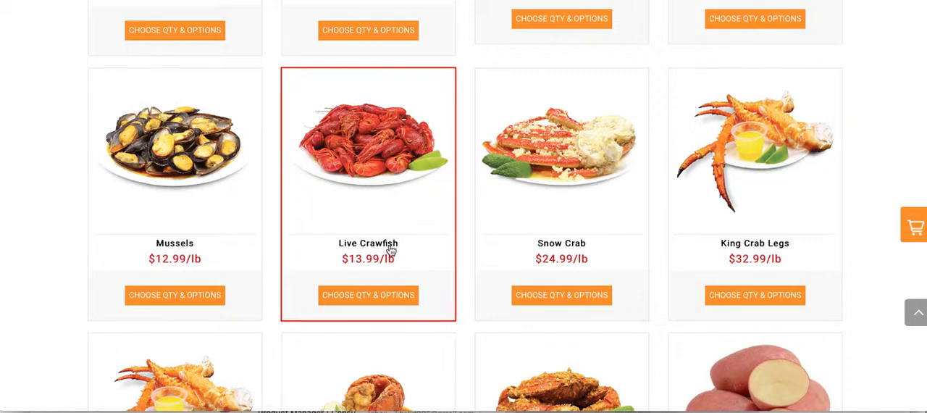
- Reload the live ordering page, dismiss the announcement and check the description under Live Crawfish
{"action": "scroll", "coordinate": [388, 252], "scroll_direction": "up", "scroll_amount": 1}
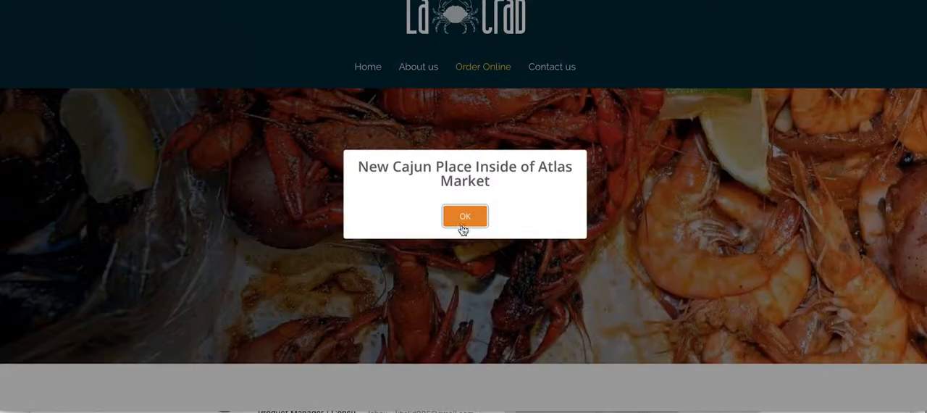
{"action": "left_click", "coordinate": [459, 223]}
{"action": "scroll", "coordinate": [442, 239], "scroll_direction": "down", "scroll_amount": 2}
{"action": "scroll", "coordinate": [443, 240], "scroll_direction": "down", "scroll_amount": 8}
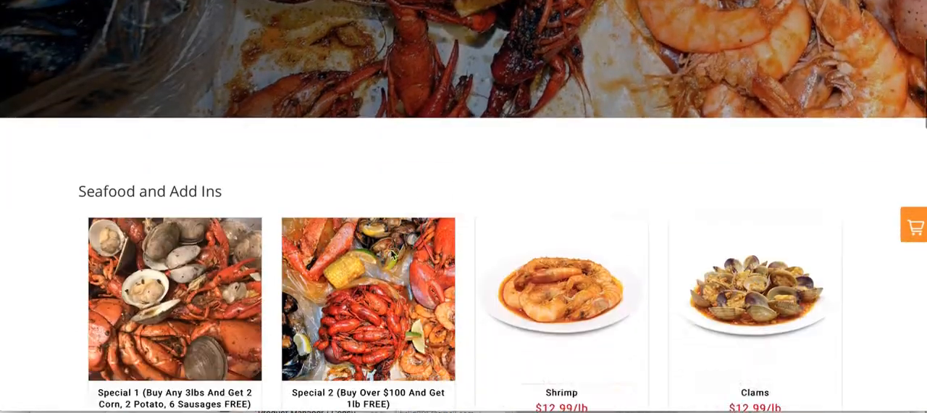
{"action": "scroll", "coordinate": [391, 255], "scroll_direction": "down", "scroll_amount": 1}
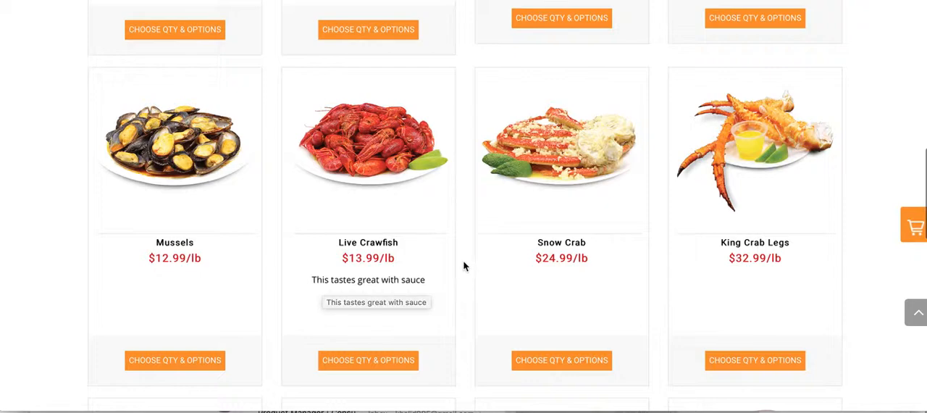
{"action": "scroll", "coordinate": [463, 265], "scroll_direction": "down", "scroll_amount": 1}
{"action": "scroll", "coordinate": [434, 208], "scroll_direction": "up", "scroll_amount": 1}
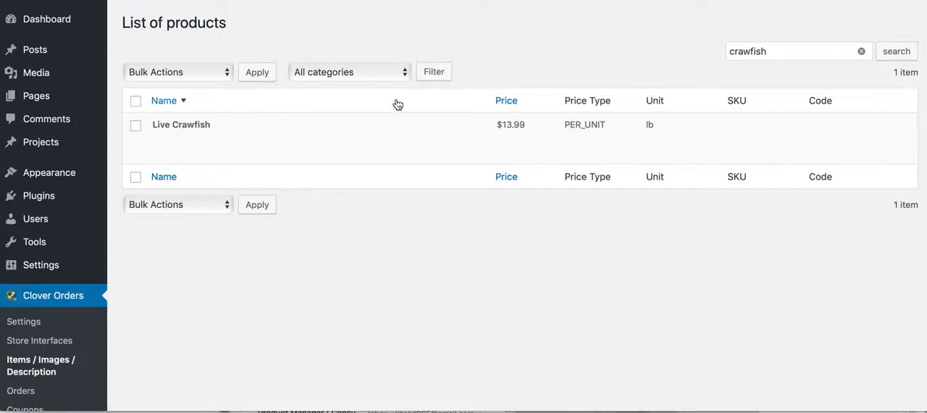
- Clear the Live Crawfish item's description and save the empty text
{"action": "left_click", "coordinate": [451, 139]}
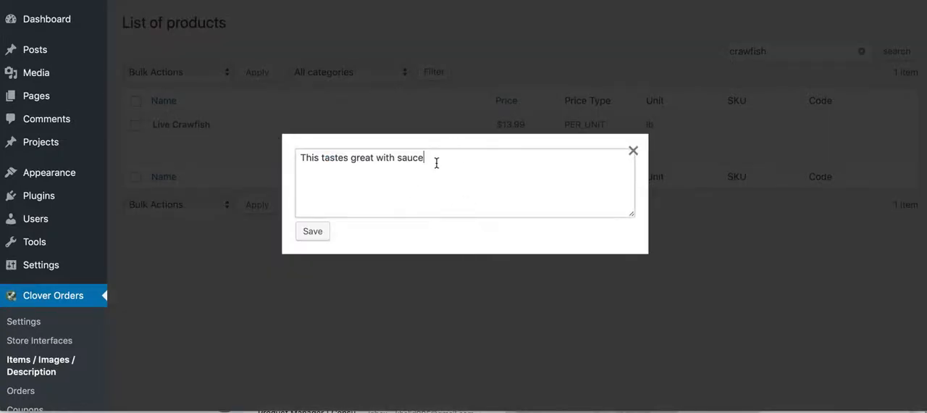
{"action": "left_click_drag", "start_coordinate": [433, 161], "coordinate": [287, 144]}
{"action": "key", "text": "BackSpace"}
{"action": "left_click", "coordinate": [310, 238]}
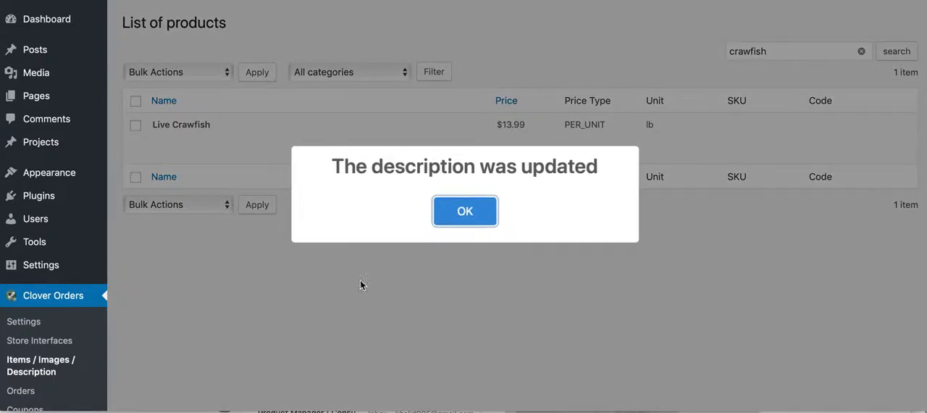
{"action": "left_click", "coordinate": [462, 210]}
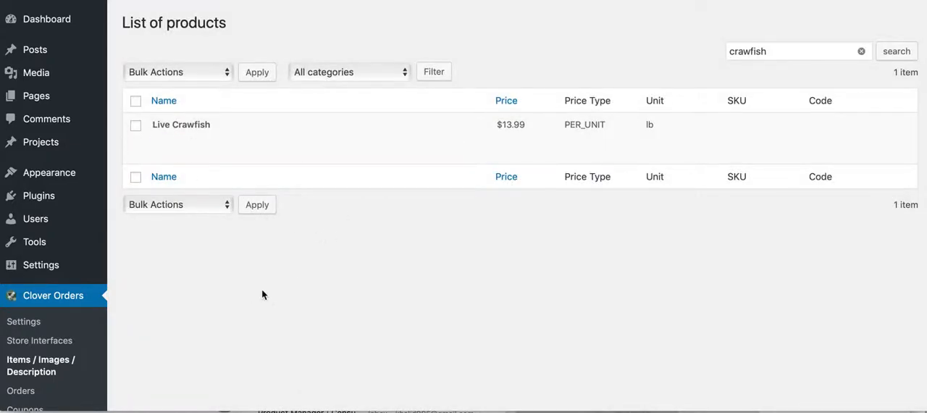
- Look over the sections of the Clover Orders settings and view the list of coupons
{"action": "scroll", "coordinate": [205, 290], "scroll_direction": "down", "scroll_amount": 1}
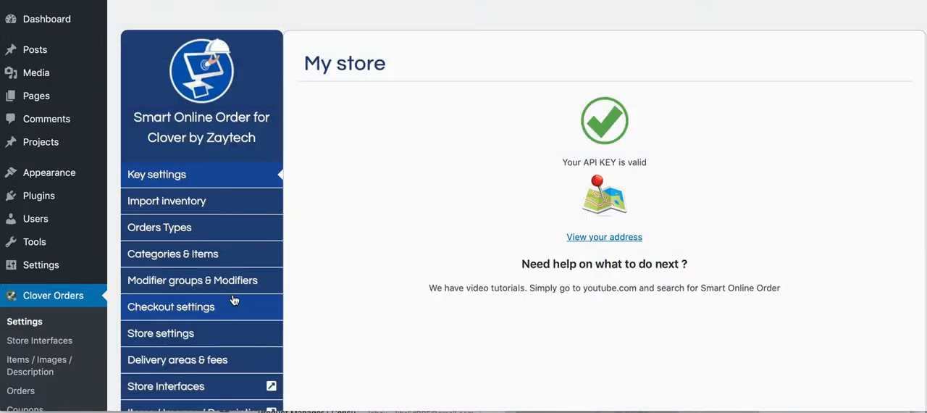
{"action": "scroll", "coordinate": [217, 275], "scroll_direction": "down", "scroll_amount": 2}
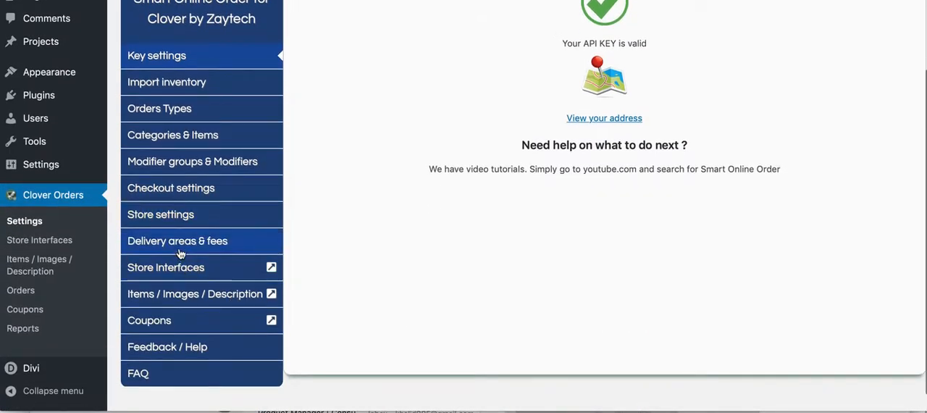
{"action": "scroll", "coordinate": [217, 226], "scroll_direction": "up", "scroll_amount": 1}
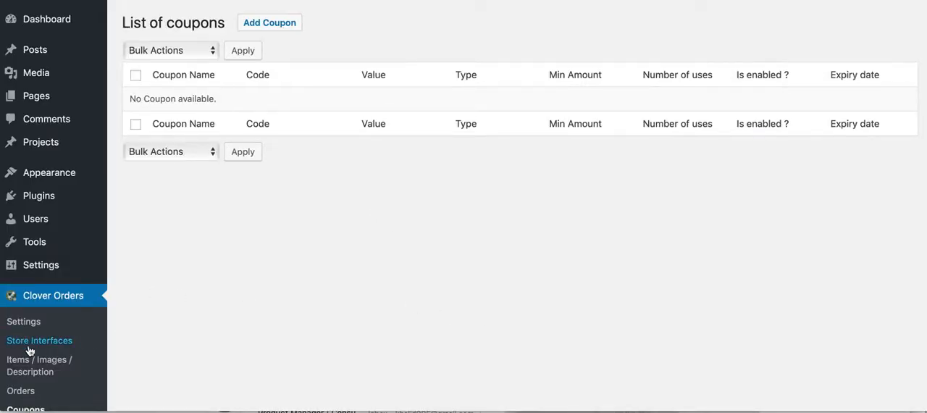
{"action": "scroll", "coordinate": [29, 347], "scroll_direction": "down", "scroll_amount": 3}
- Enable coupons in the checkout settings and view the help note on accepting coupons from Zaytech's Coupons app
{"action": "left_click", "coordinate": [28, 223]}
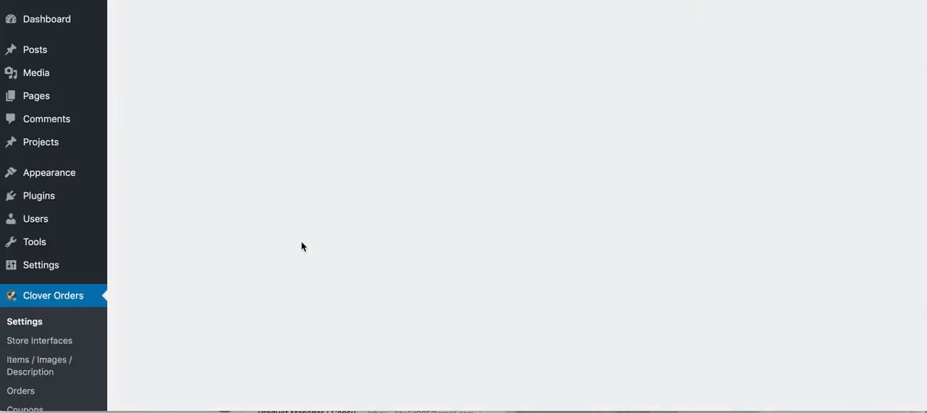
{"action": "scroll", "coordinate": [208, 261], "scroll_direction": "down", "scroll_amount": 2}
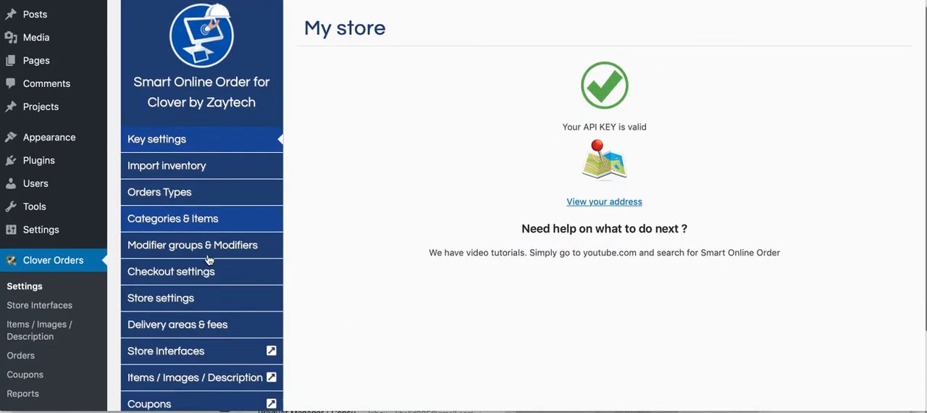
{"action": "left_click", "coordinate": [193, 265]}
{"action": "scroll", "coordinate": [352, 284], "scroll_direction": "down", "scroll_amount": 15}
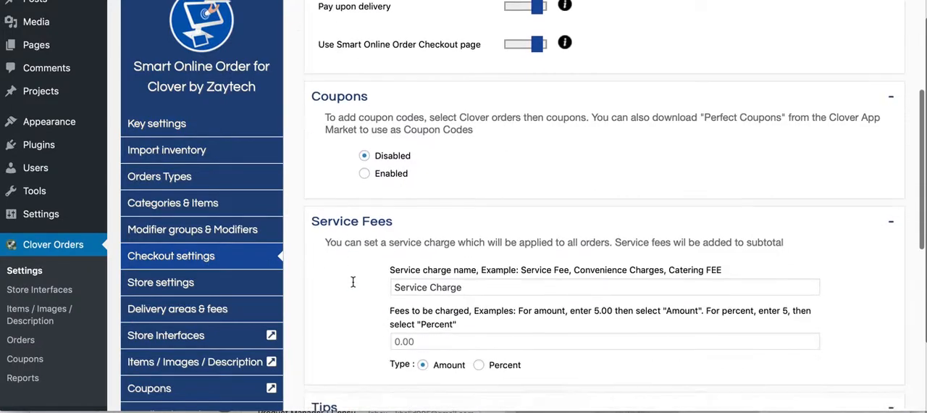
{"action": "scroll", "coordinate": [353, 283], "scroll_direction": "up", "scroll_amount": 3}
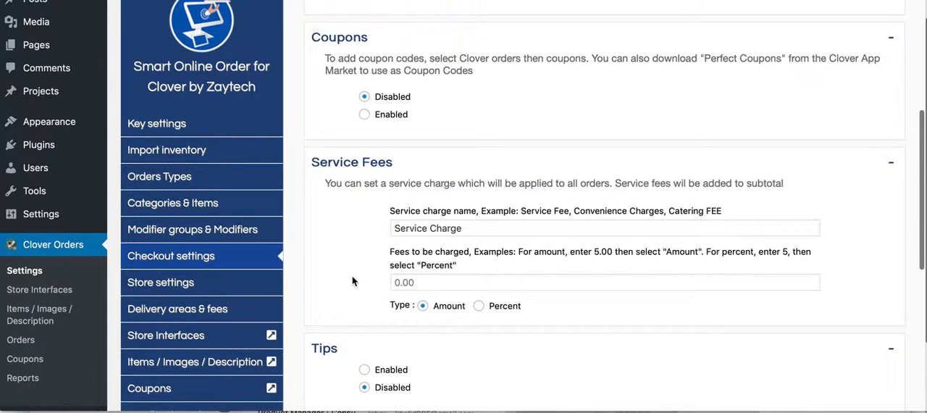
{"action": "left_click", "coordinate": [363, 116]}
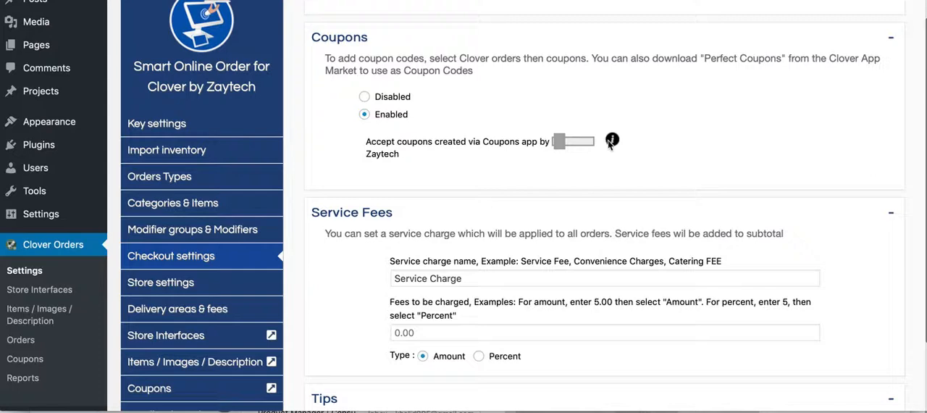
{"action": "mouse_move", "coordinate": [612, 139]}
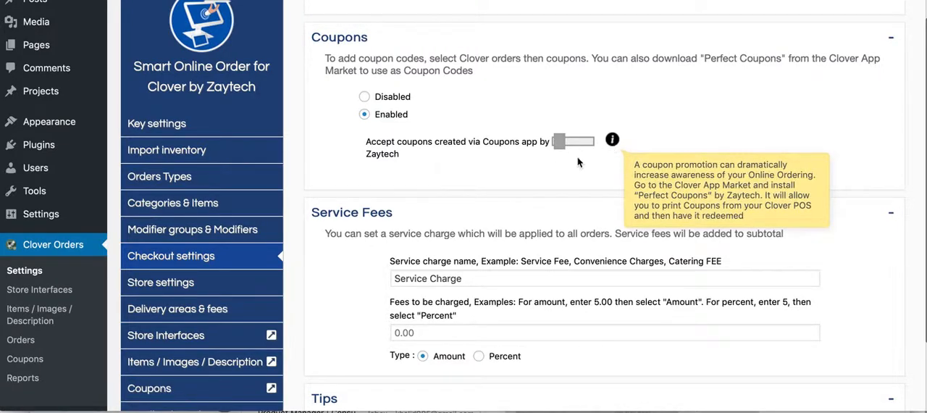
- Switch to the Clover App Market, search for "perfect coupons" and open the Perfect Coupons app by Zaytech
{"action": "scroll", "coordinate": [406, 216], "scroll_direction": "up", "scroll_amount": 5}
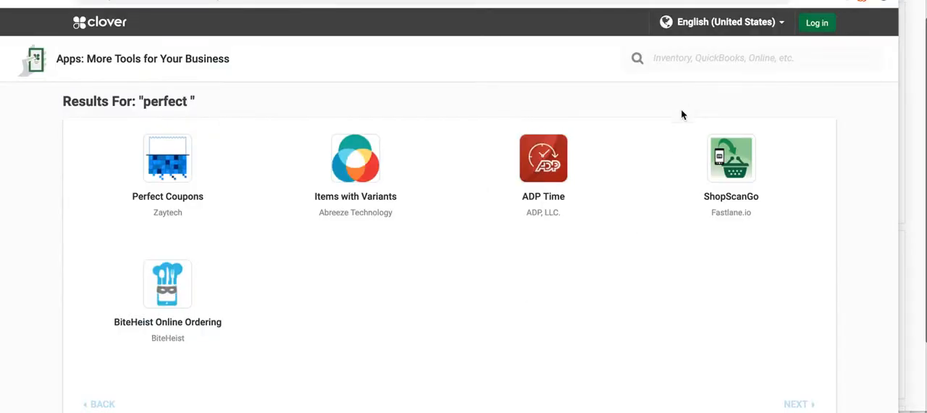
{"action": "left_click", "coordinate": [683, 55]}
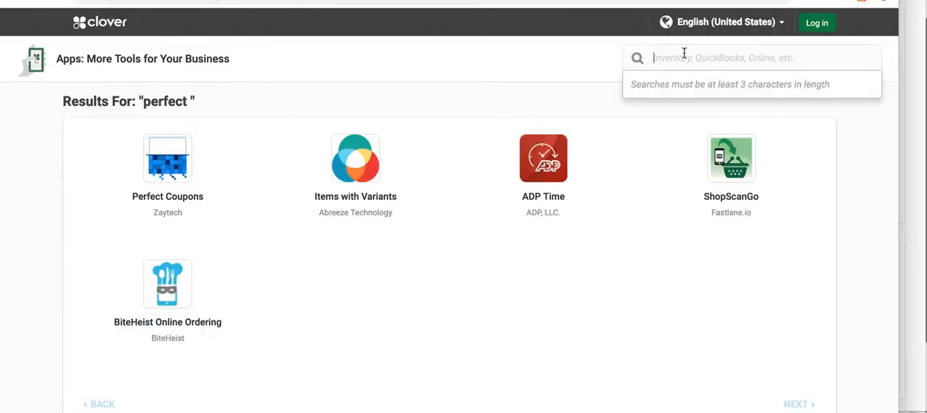
{"action": "type", "text": "perf"}
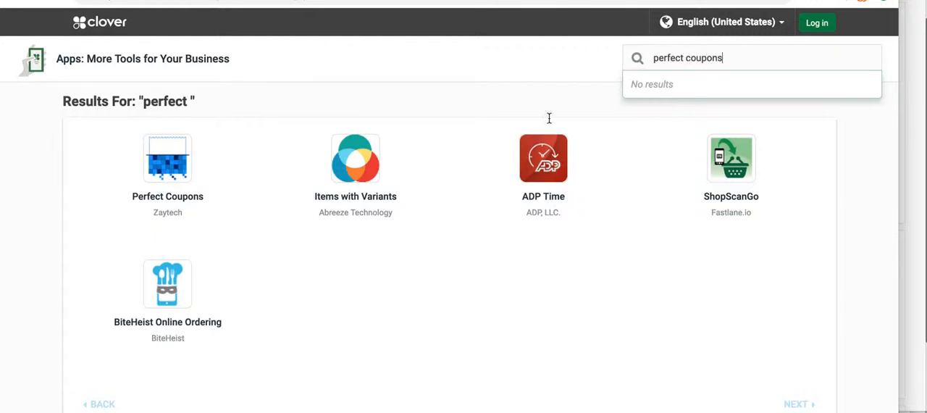
{"action": "type", "text": "ect coupons"}
{"action": "left_click", "coordinate": [167, 201]}
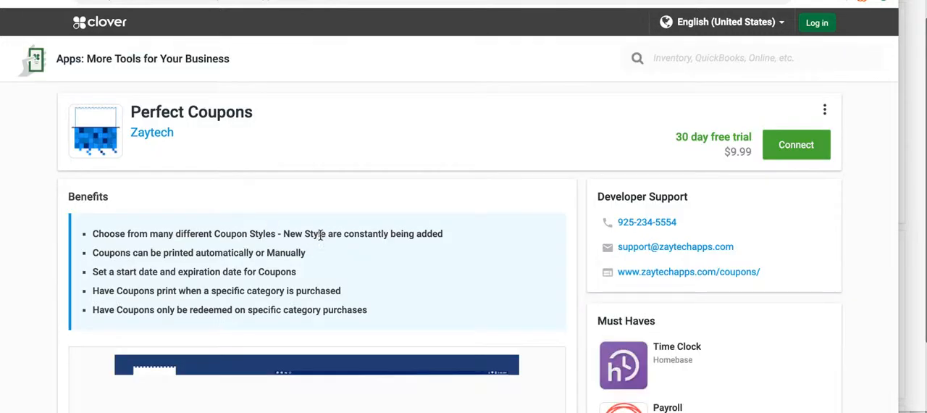
- Examine the Perfect Coupons benefits and description, and go through three more of its preview images
{"action": "scroll", "coordinate": [430, 233], "scroll_direction": "down", "scroll_amount": 3}
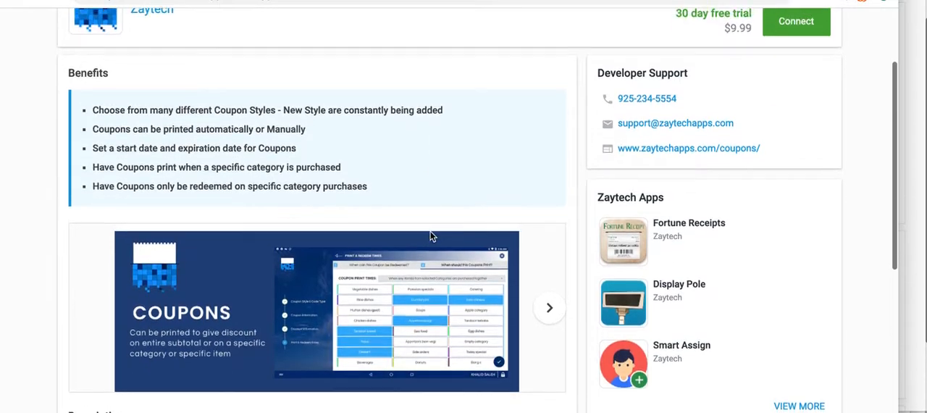
{"action": "scroll", "coordinate": [430, 235], "scroll_direction": "up", "scroll_amount": 1}
{"action": "scroll", "coordinate": [434, 237], "scroll_direction": "down", "scroll_amount": 2}
{"action": "scroll", "coordinate": [474, 237], "scroll_direction": "down", "scroll_amount": 2}
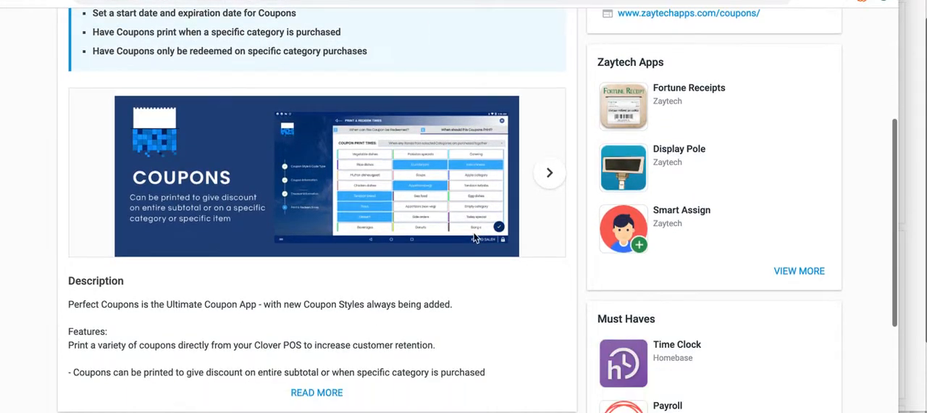
{"action": "scroll", "coordinate": [368, 296], "scroll_direction": "up", "scroll_amount": 1}
{"action": "scroll", "coordinate": [367, 297], "scroll_direction": "down", "scroll_amount": 1}
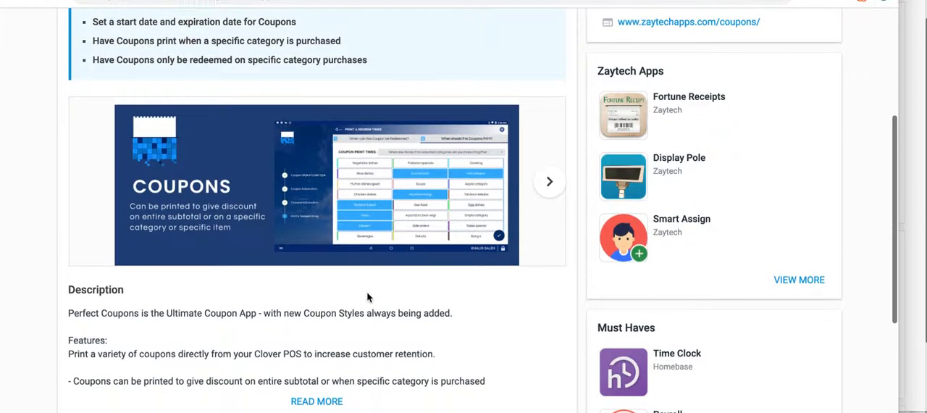
{"action": "left_click", "coordinate": [548, 186]}
{"action": "left_click", "coordinate": [546, 187]}
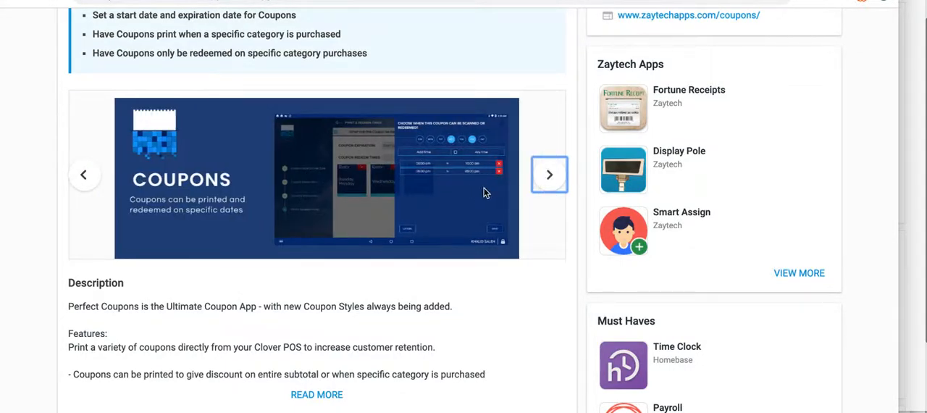
{"action": "left_click", "coordinate": [544, 189]}
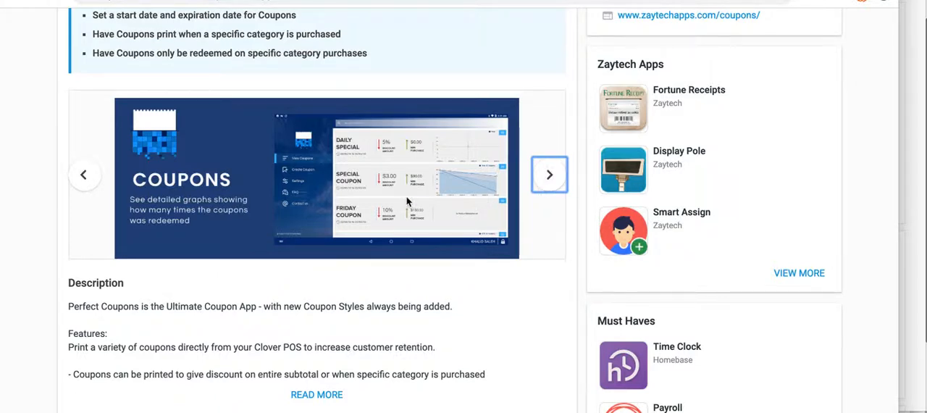
- Go through the remaining Perfect Coupons preview images to the printed Grand Opening coupon, and review the app's benefits and trial pricing
{"action": "left_click", "coordinate": [548, 191]}
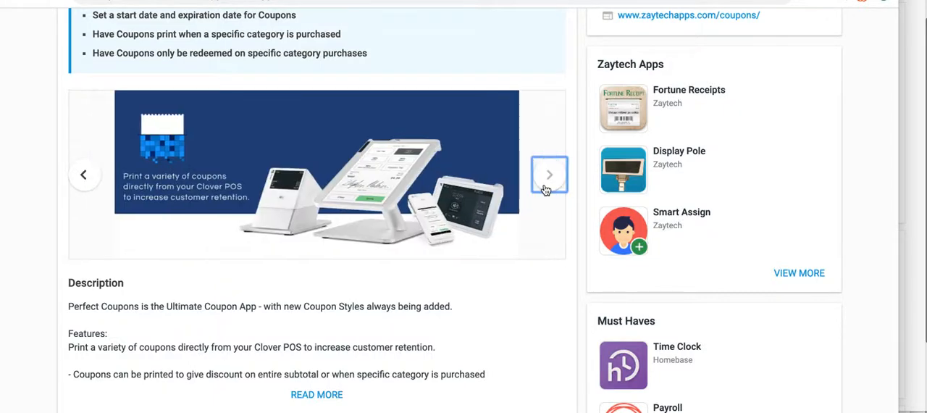
{"action": "left_click", "coordinate": [548, 190]}
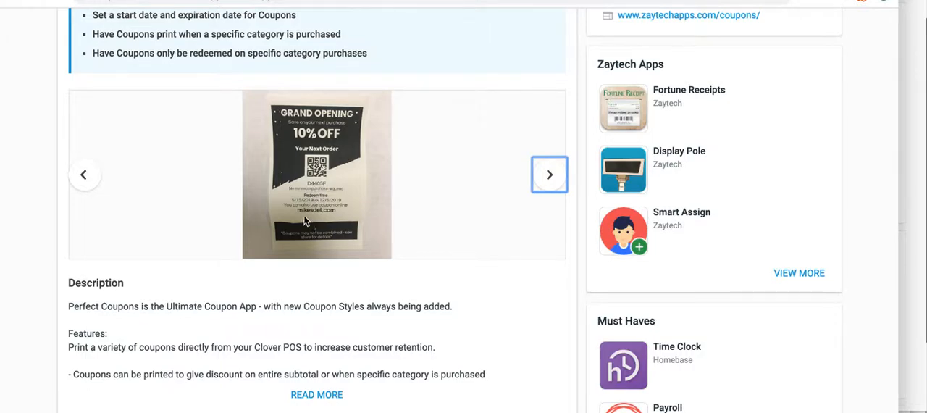
{"action": "scroll", "coordinate": [413, 223], "scroll_direction": "up", "scroll_amount": 5}
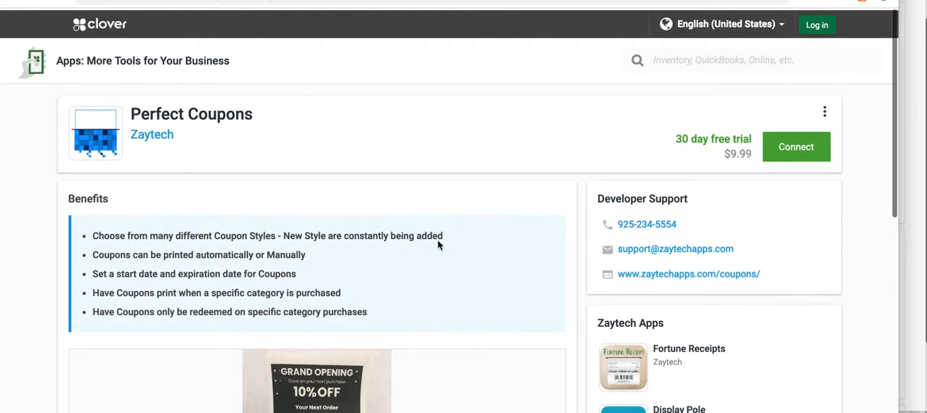
{"action": "scroll", "coordinate": [497, 265], "scroll_direction": "down", "scroll_amount": 5}
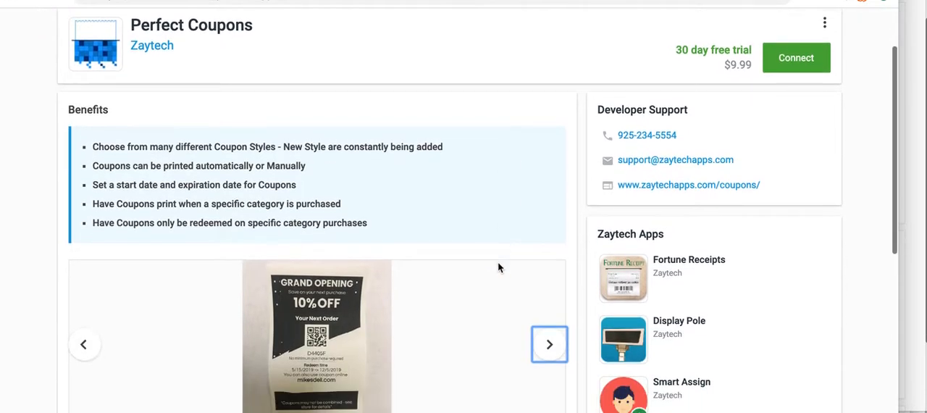
{"action": "scroll", "coordinate": [498, 265], "scroll_direction": "down", "scroll_amount": 1}
{"action": "scroll", "coordinate": [496, 275], "scroll_direction": "up", "scroll_amount": 5}
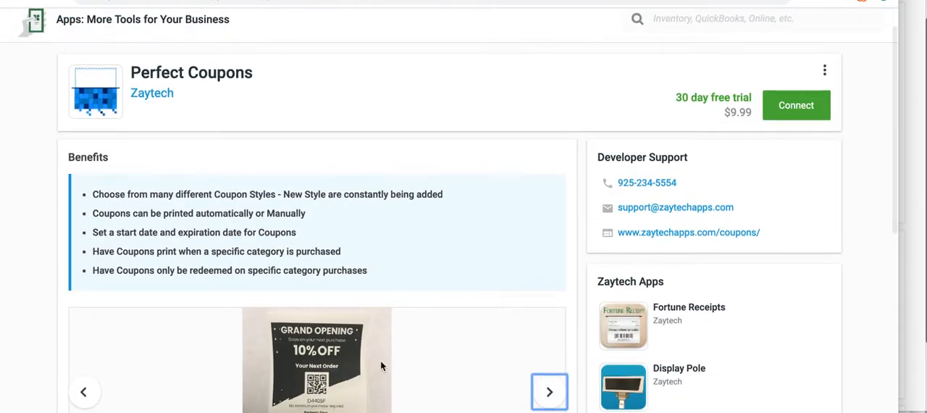
{"action": "scroll", "coordinate": [376, 294], "scroll_direction": "down", "scroll_amount": 5}
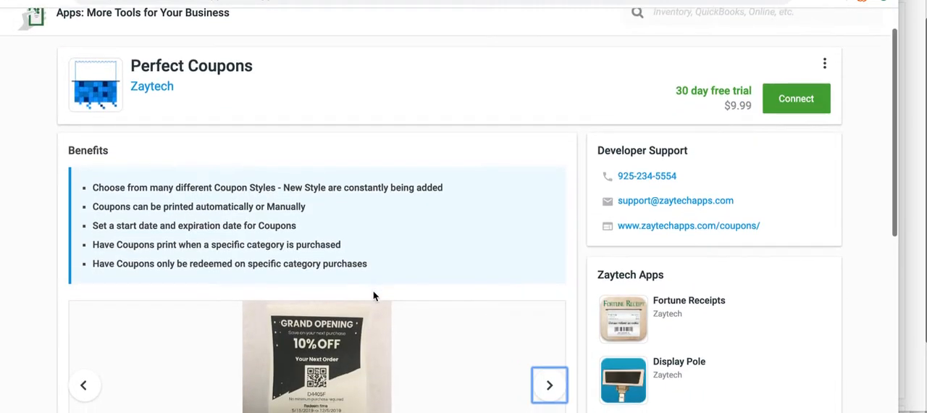